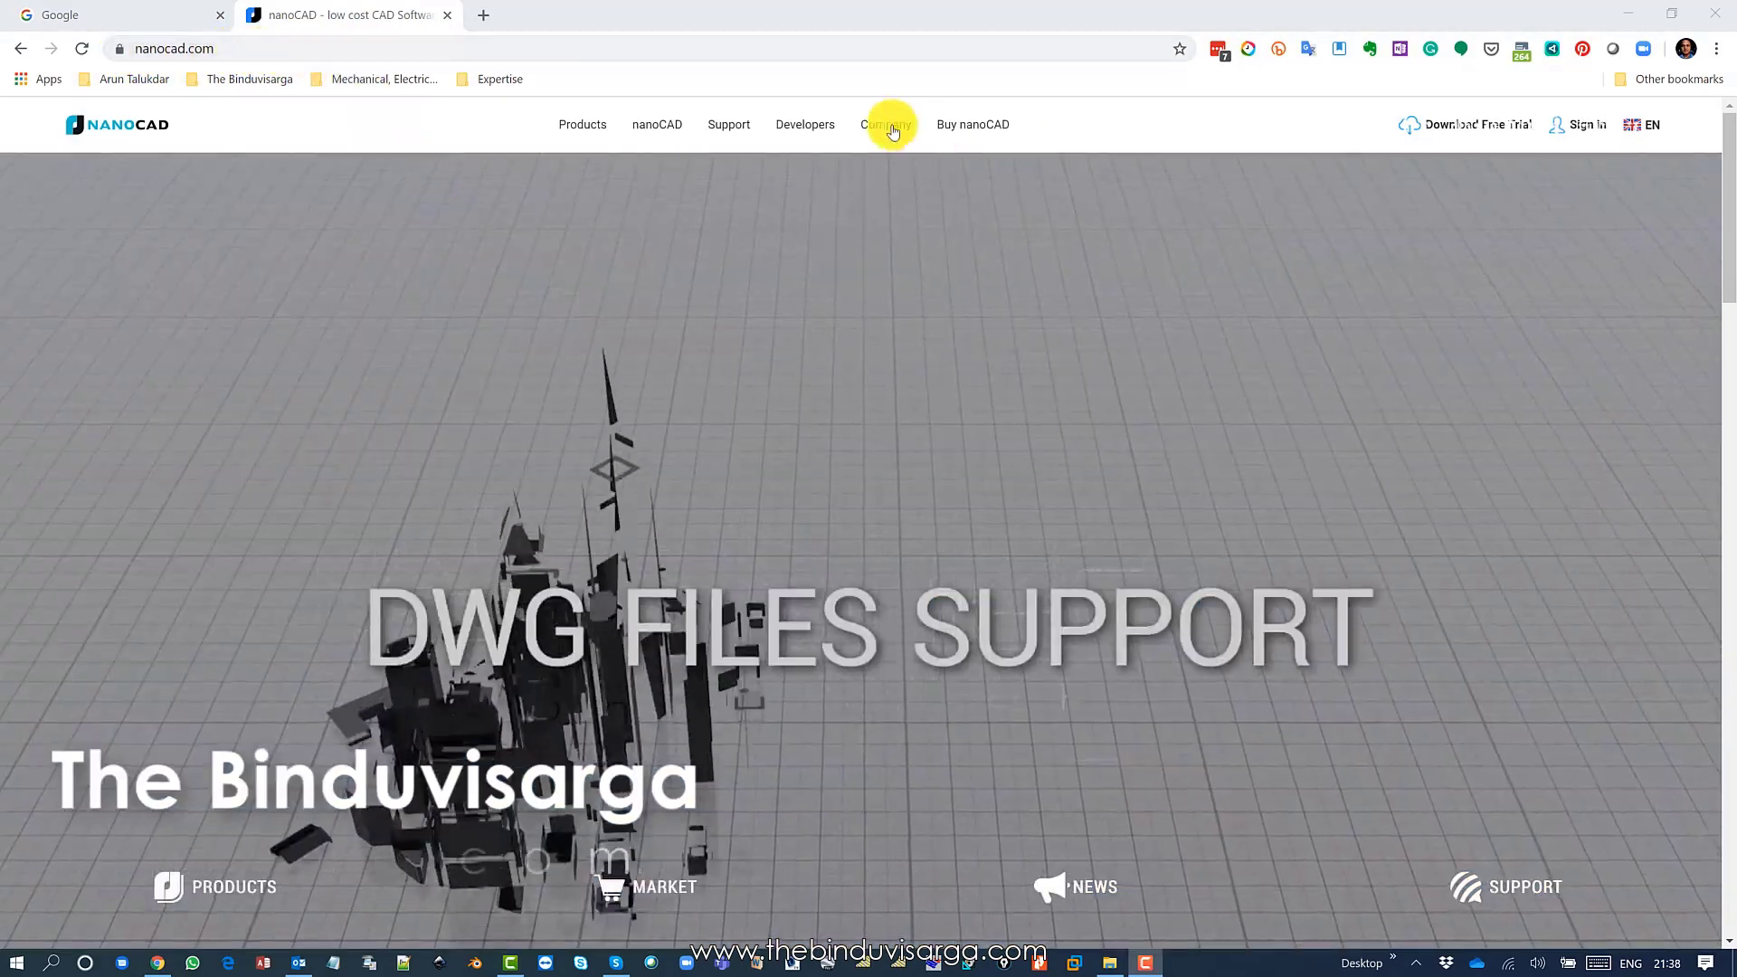
Go from the Products menu to the nanoCAD product page and its download section.
mouse_move(582, 117)
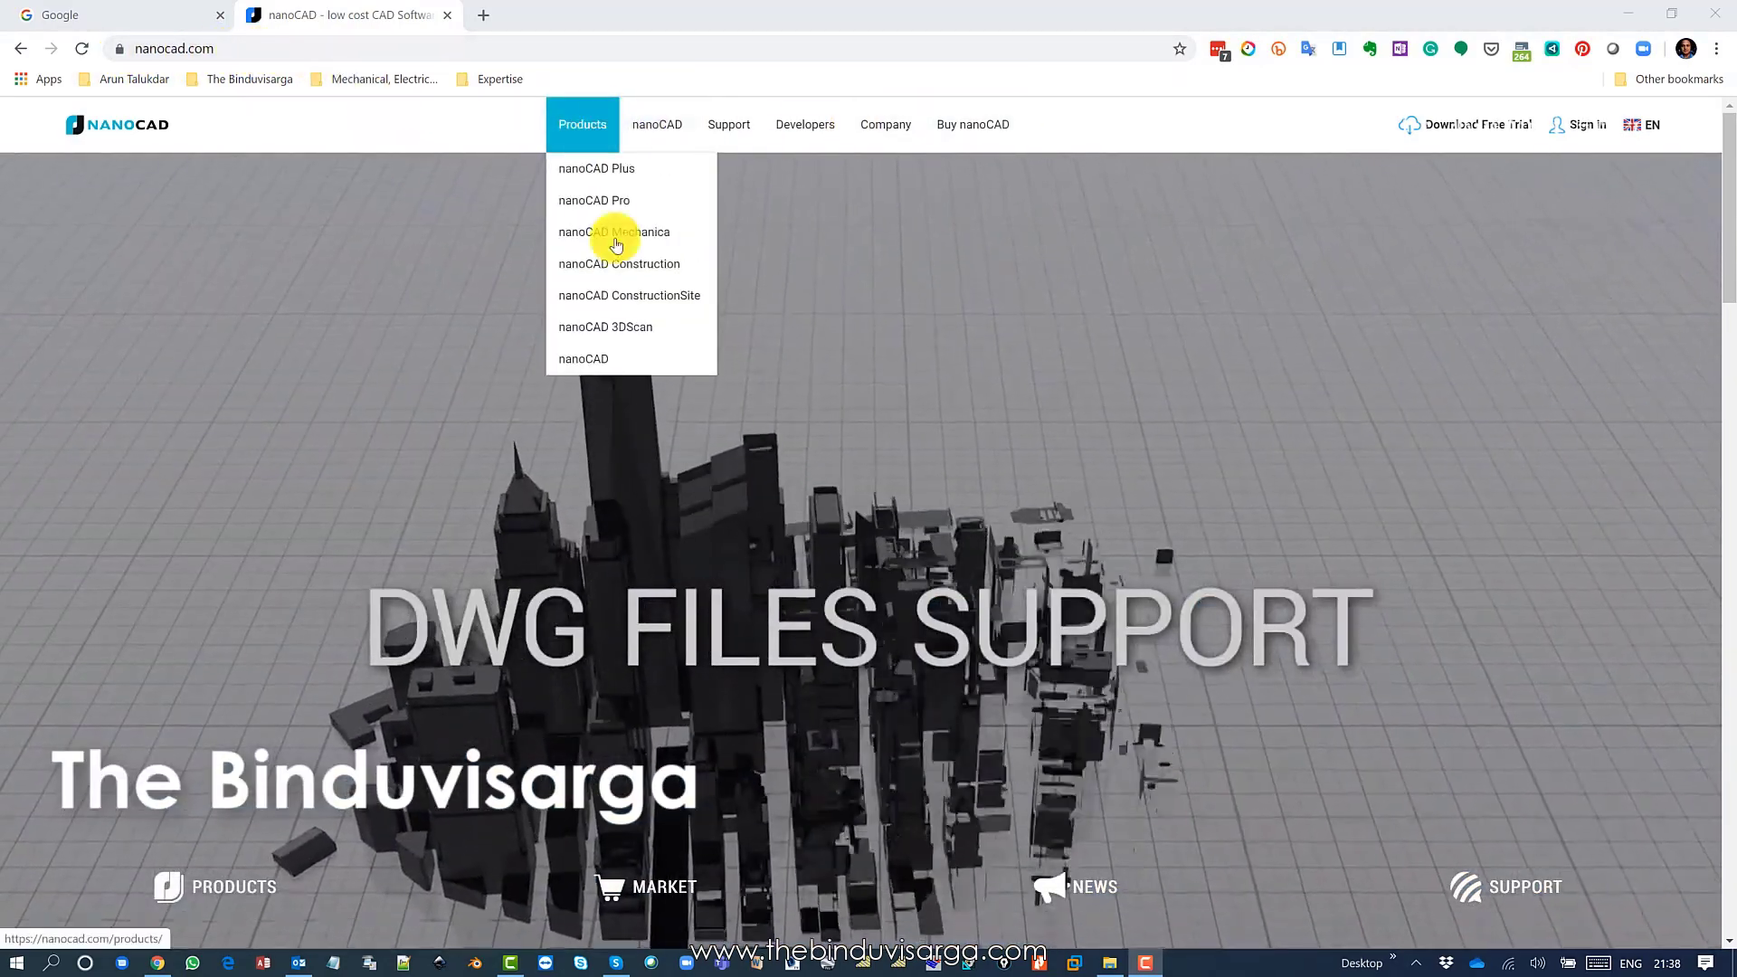
left_click(604, 362)
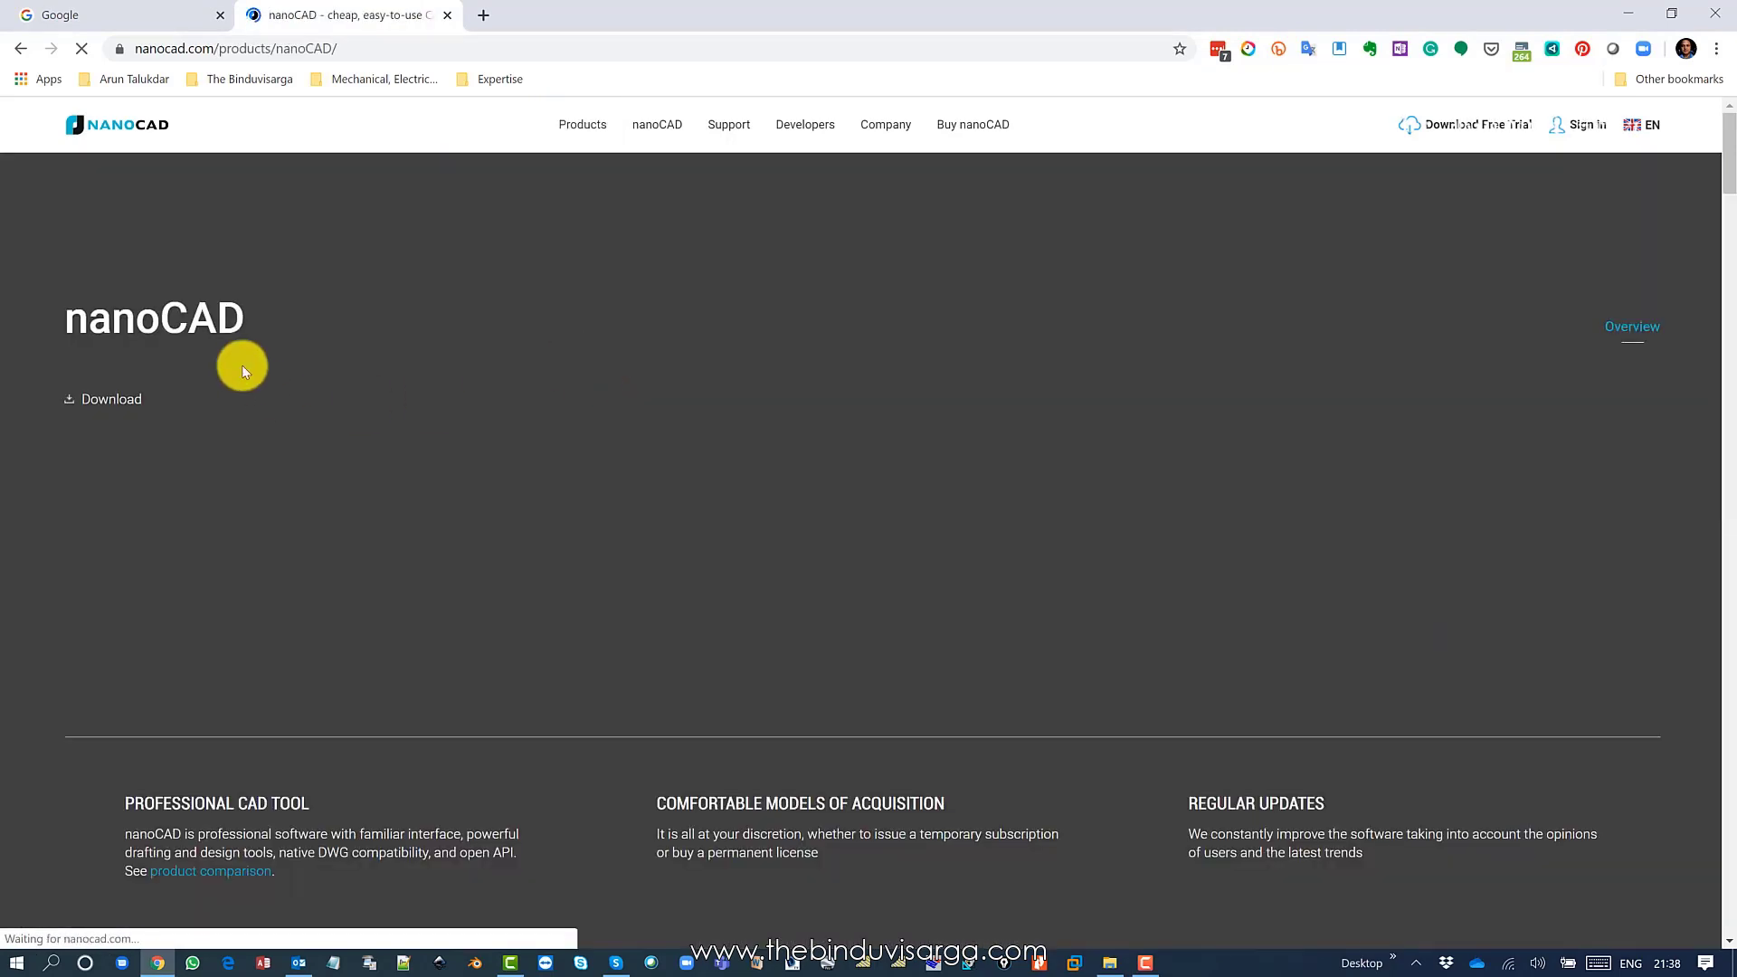
left_click(115, 401)
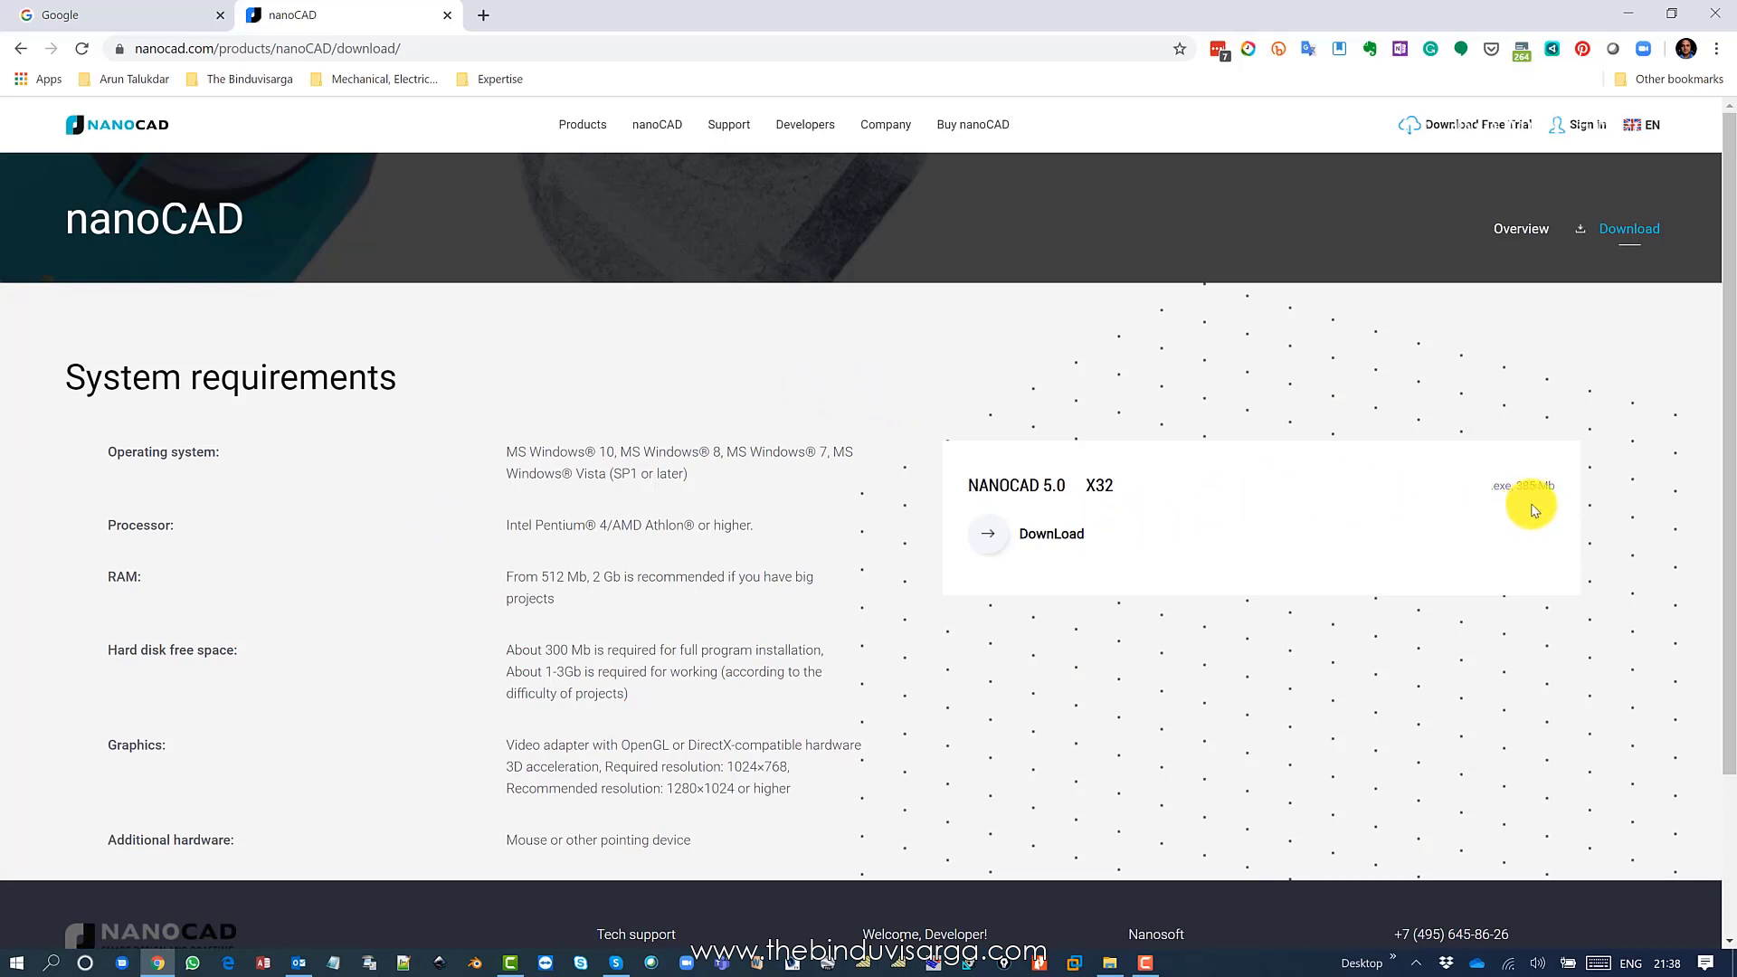
Request the nanoCAD 5.0 X32 download, entering the requester's name and a corrected e-mail address.
left_click(1051, 539)
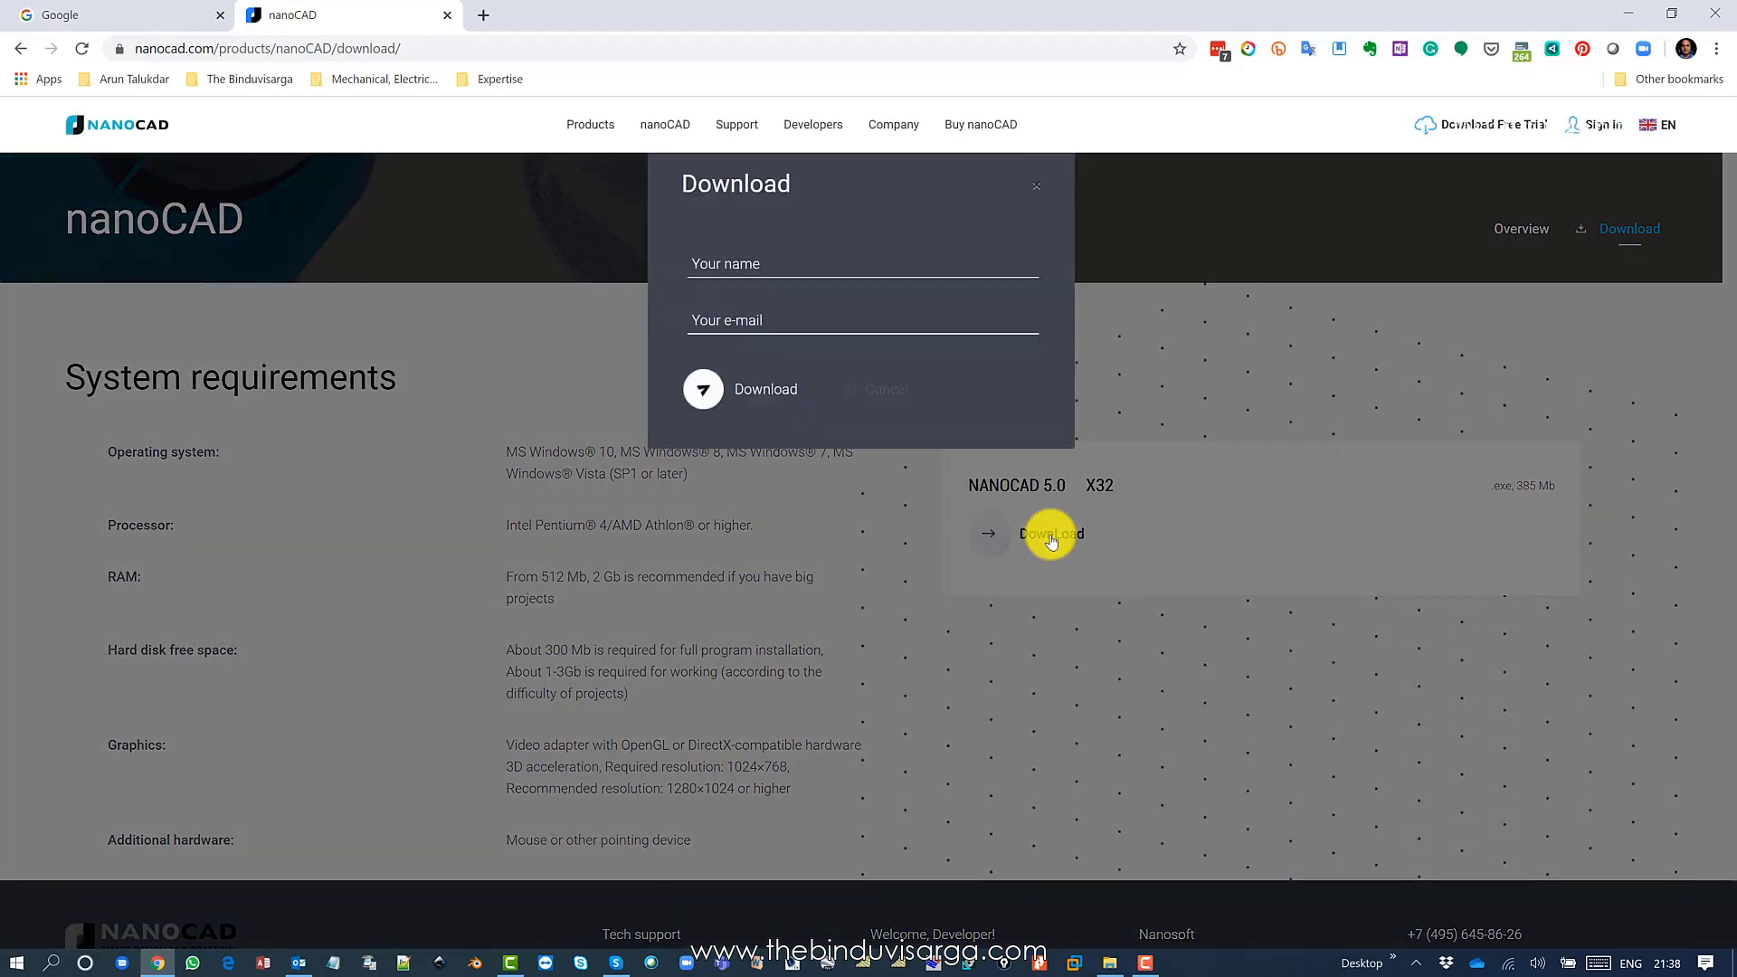
left_click(760, 258)
left_click(773, 328)
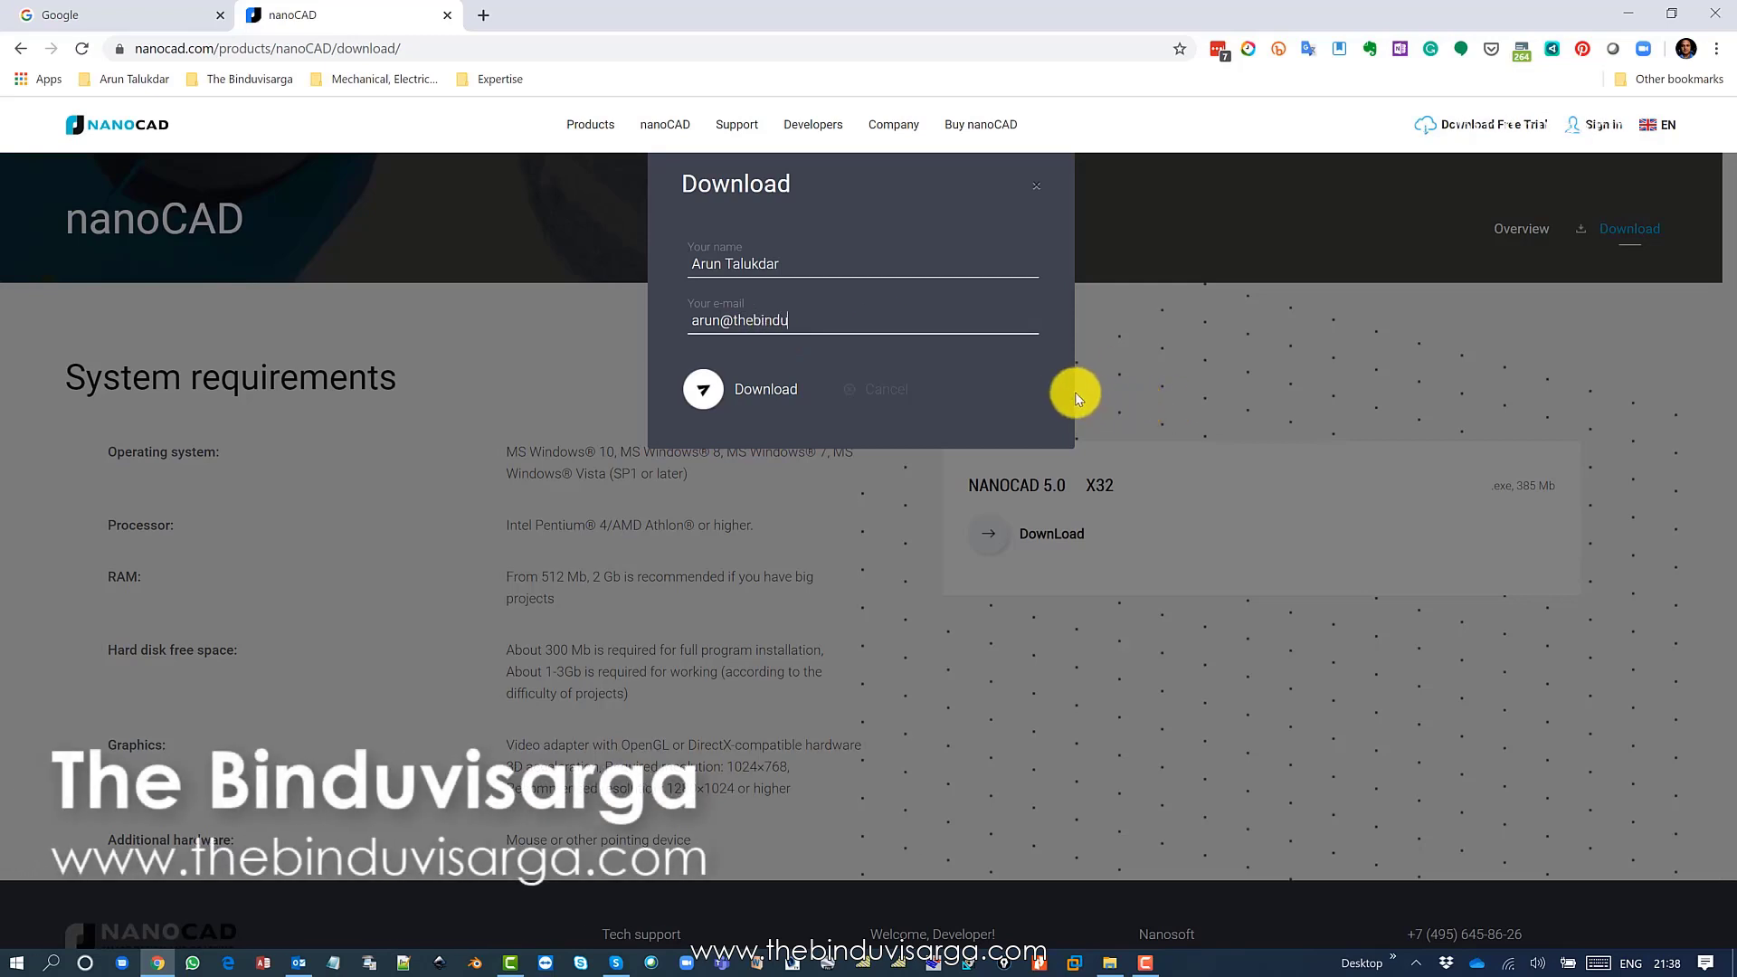
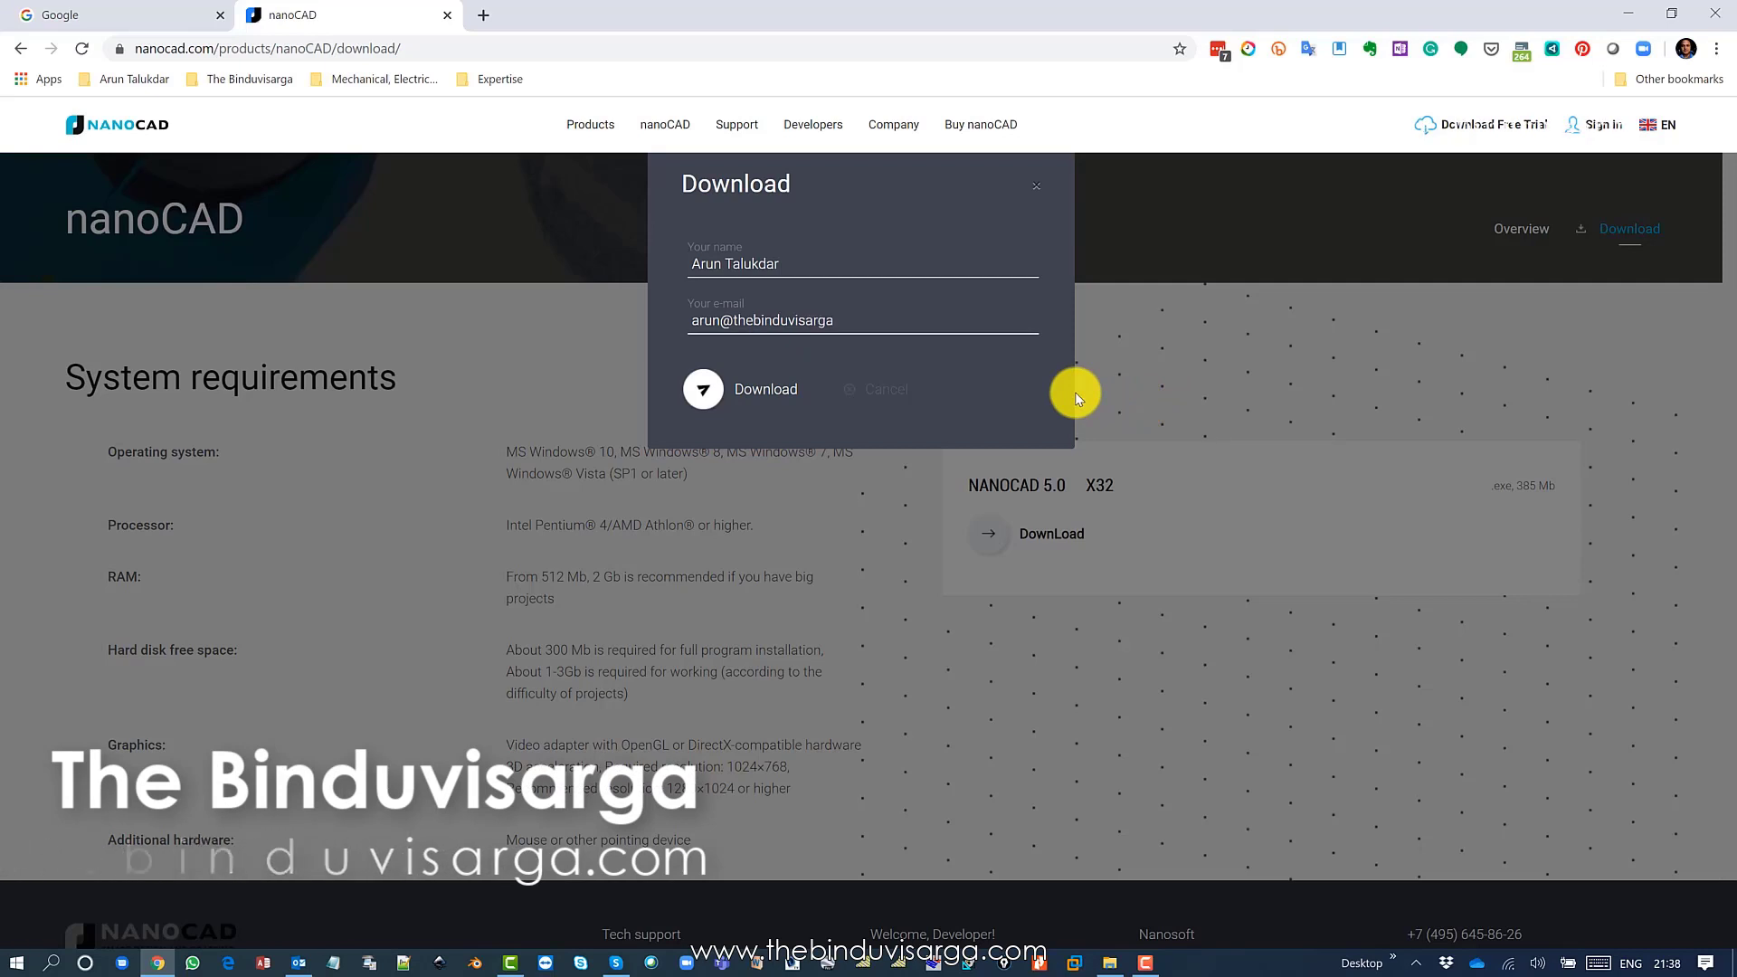
key("BackSpace")
key("BackSpace")
key("BackSpace")
key("BackSpace")
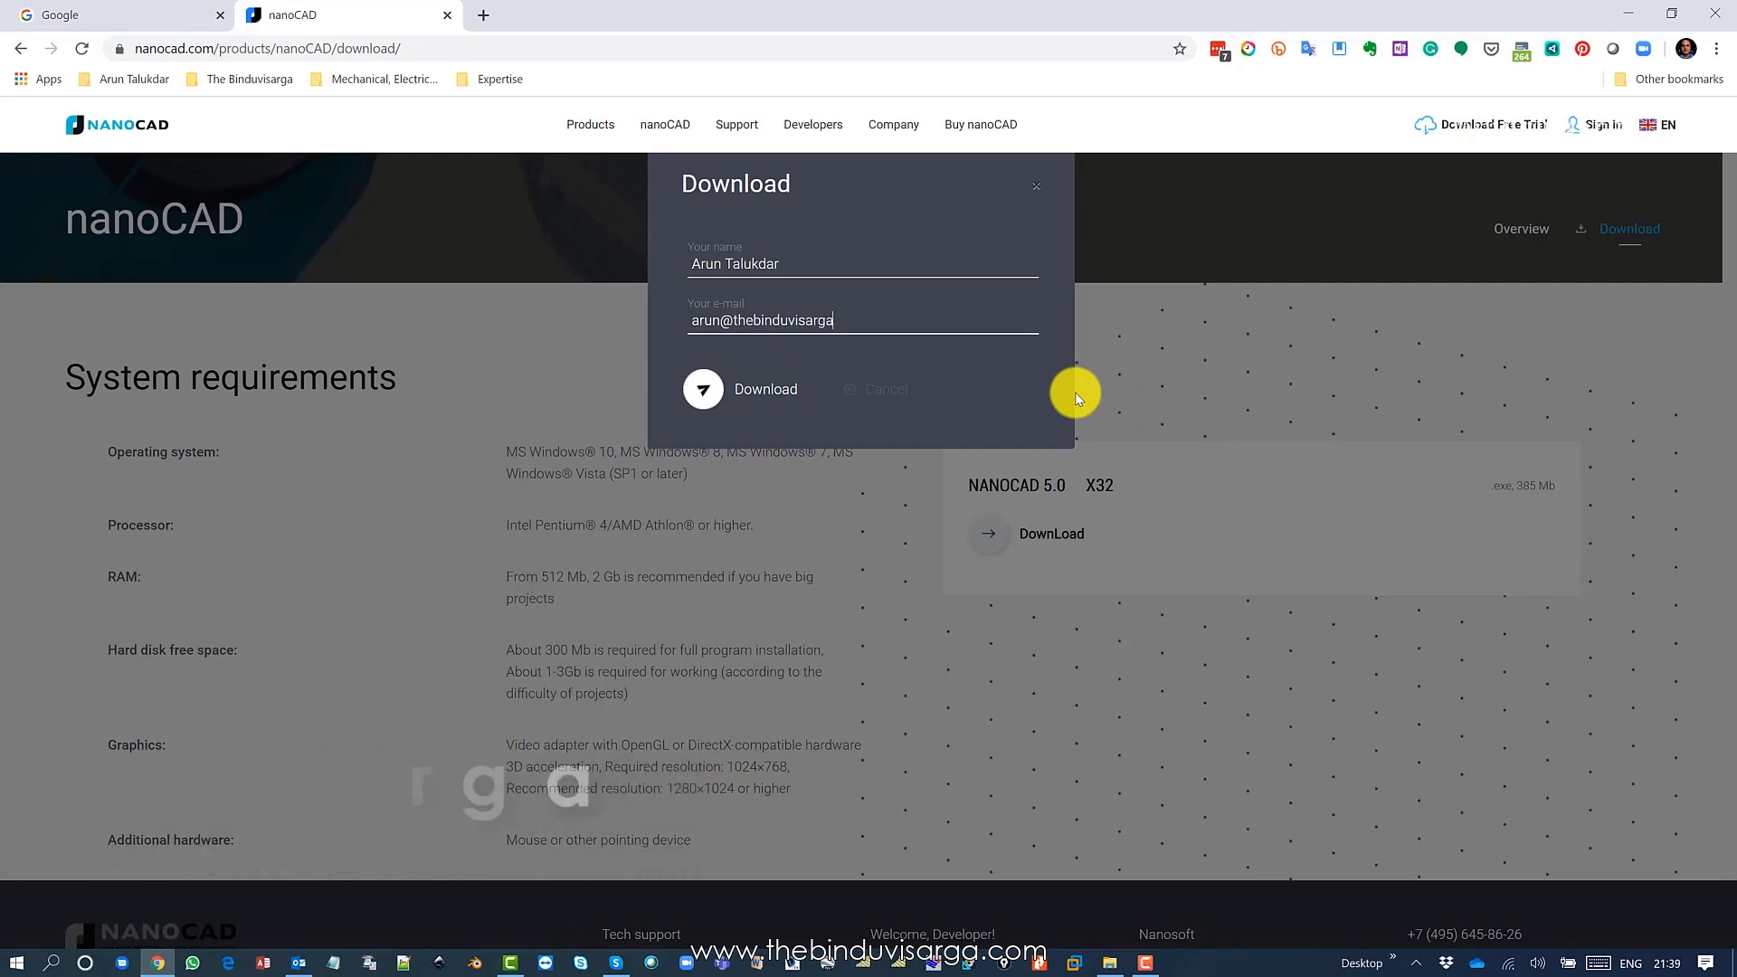
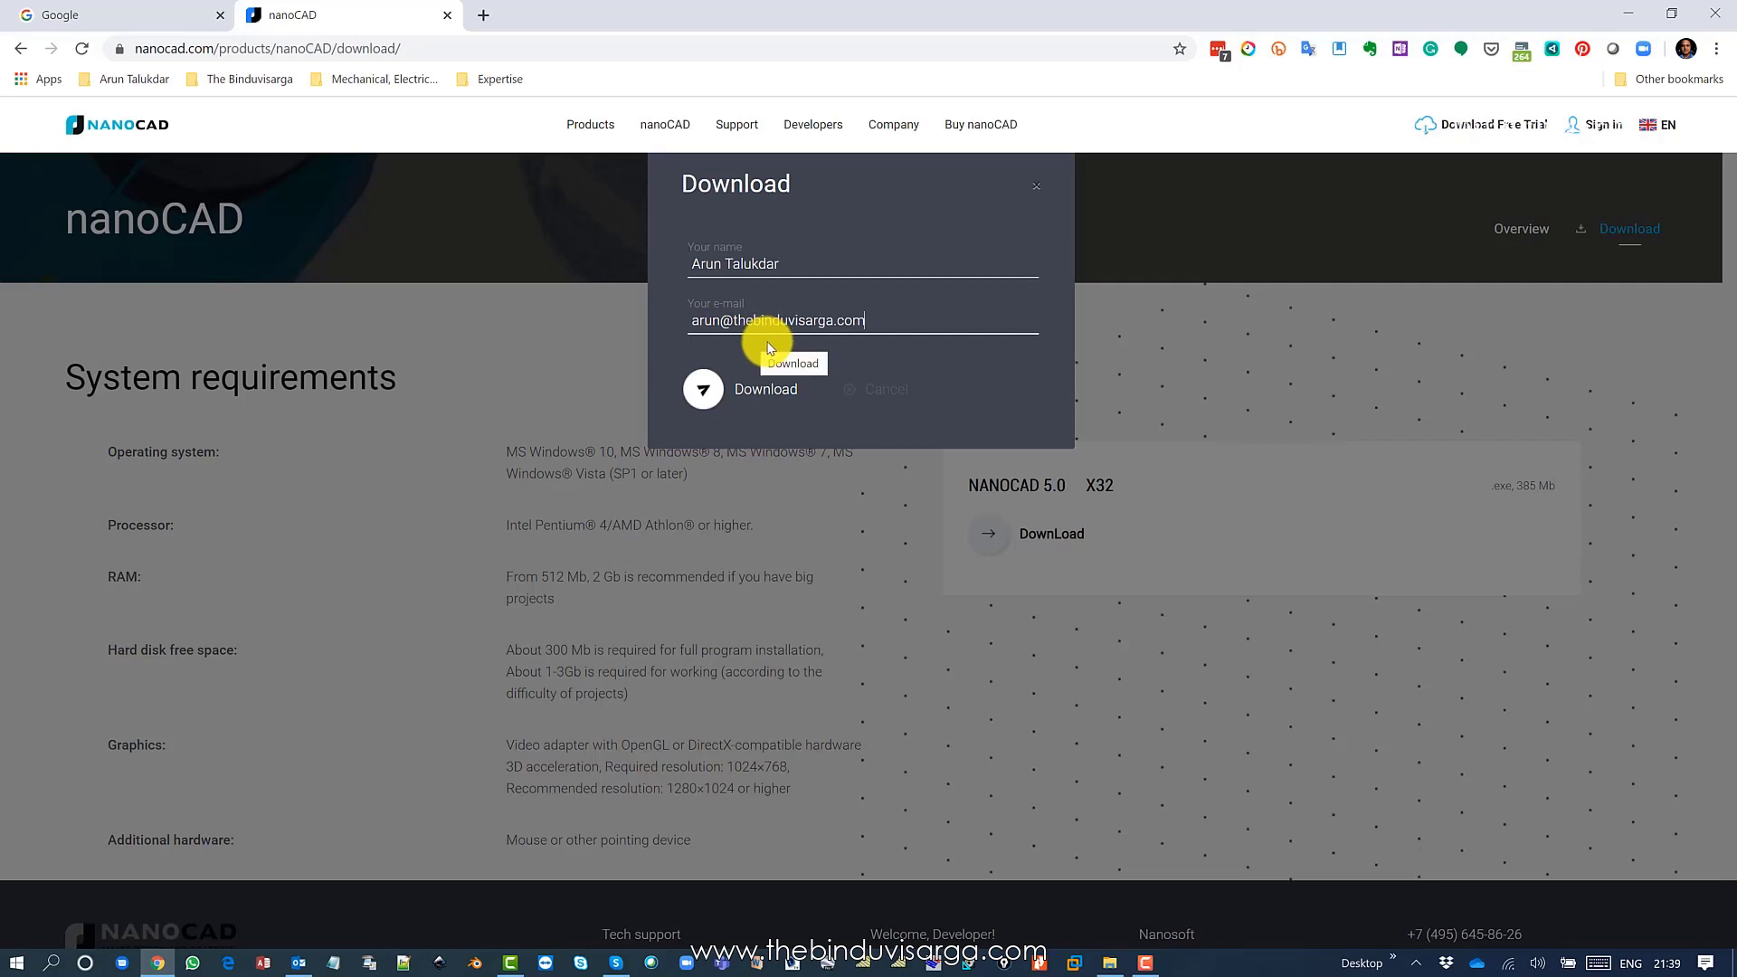
left_click(707, 391)
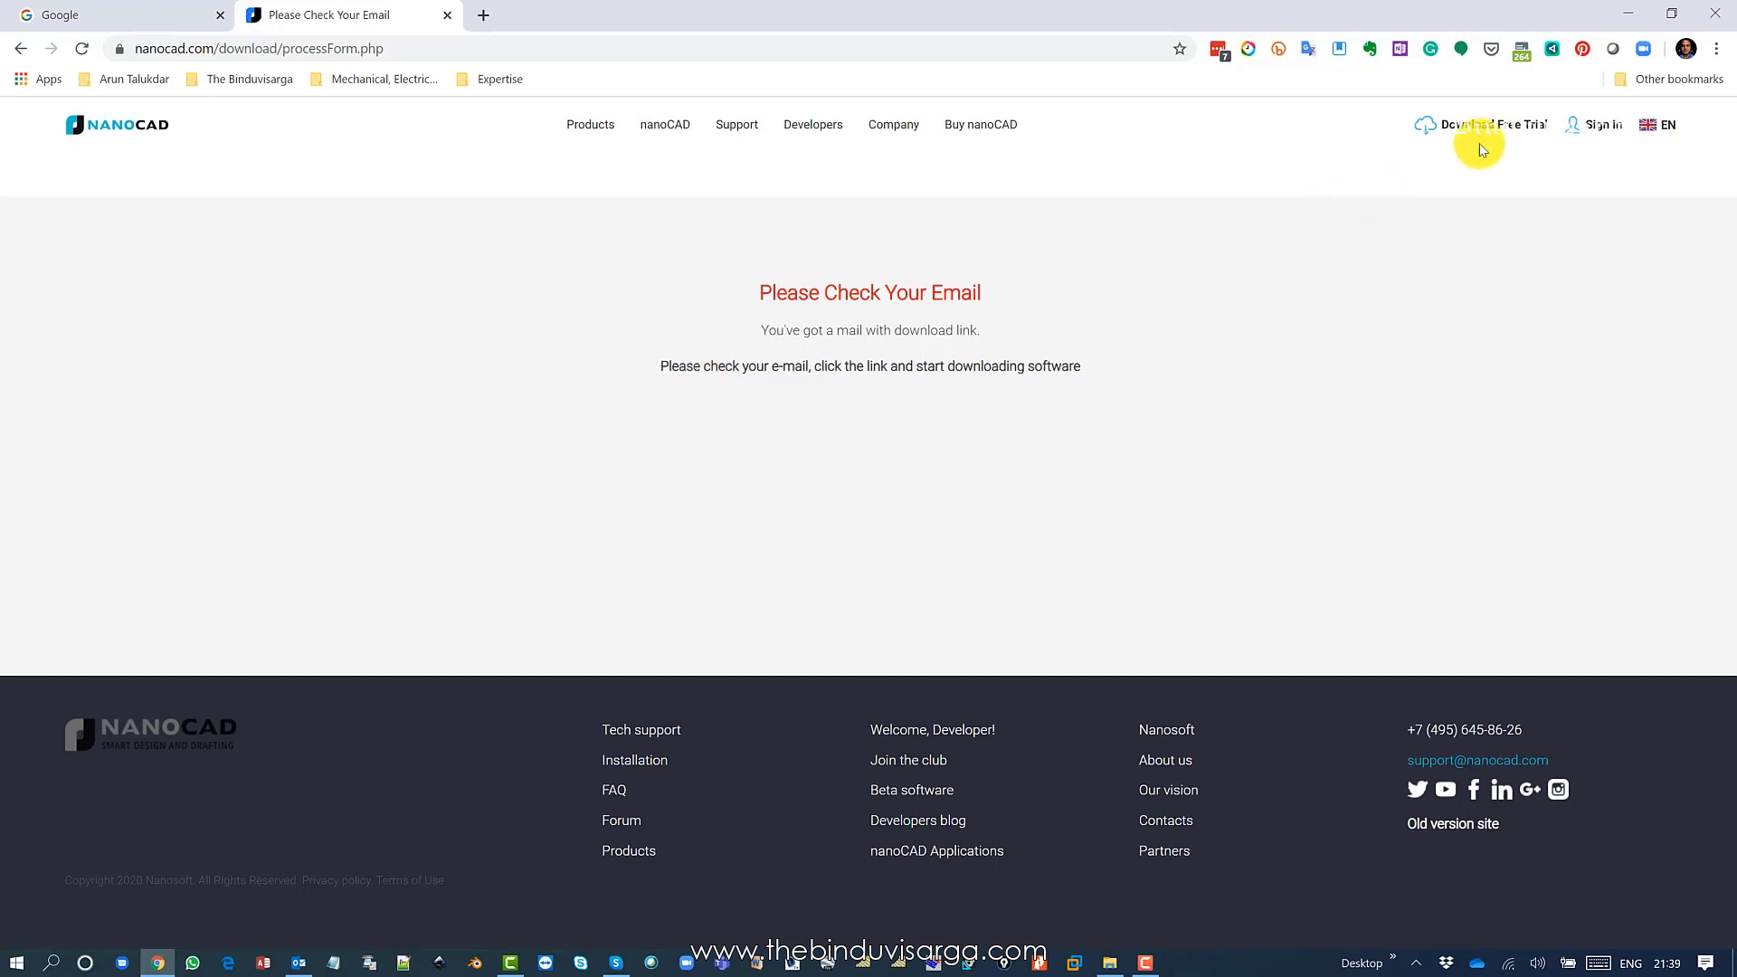
Open today's nanoCAD e-mail in Outlook and follow its download link for NCE50(2007).exe.
left_click(1626, 16)
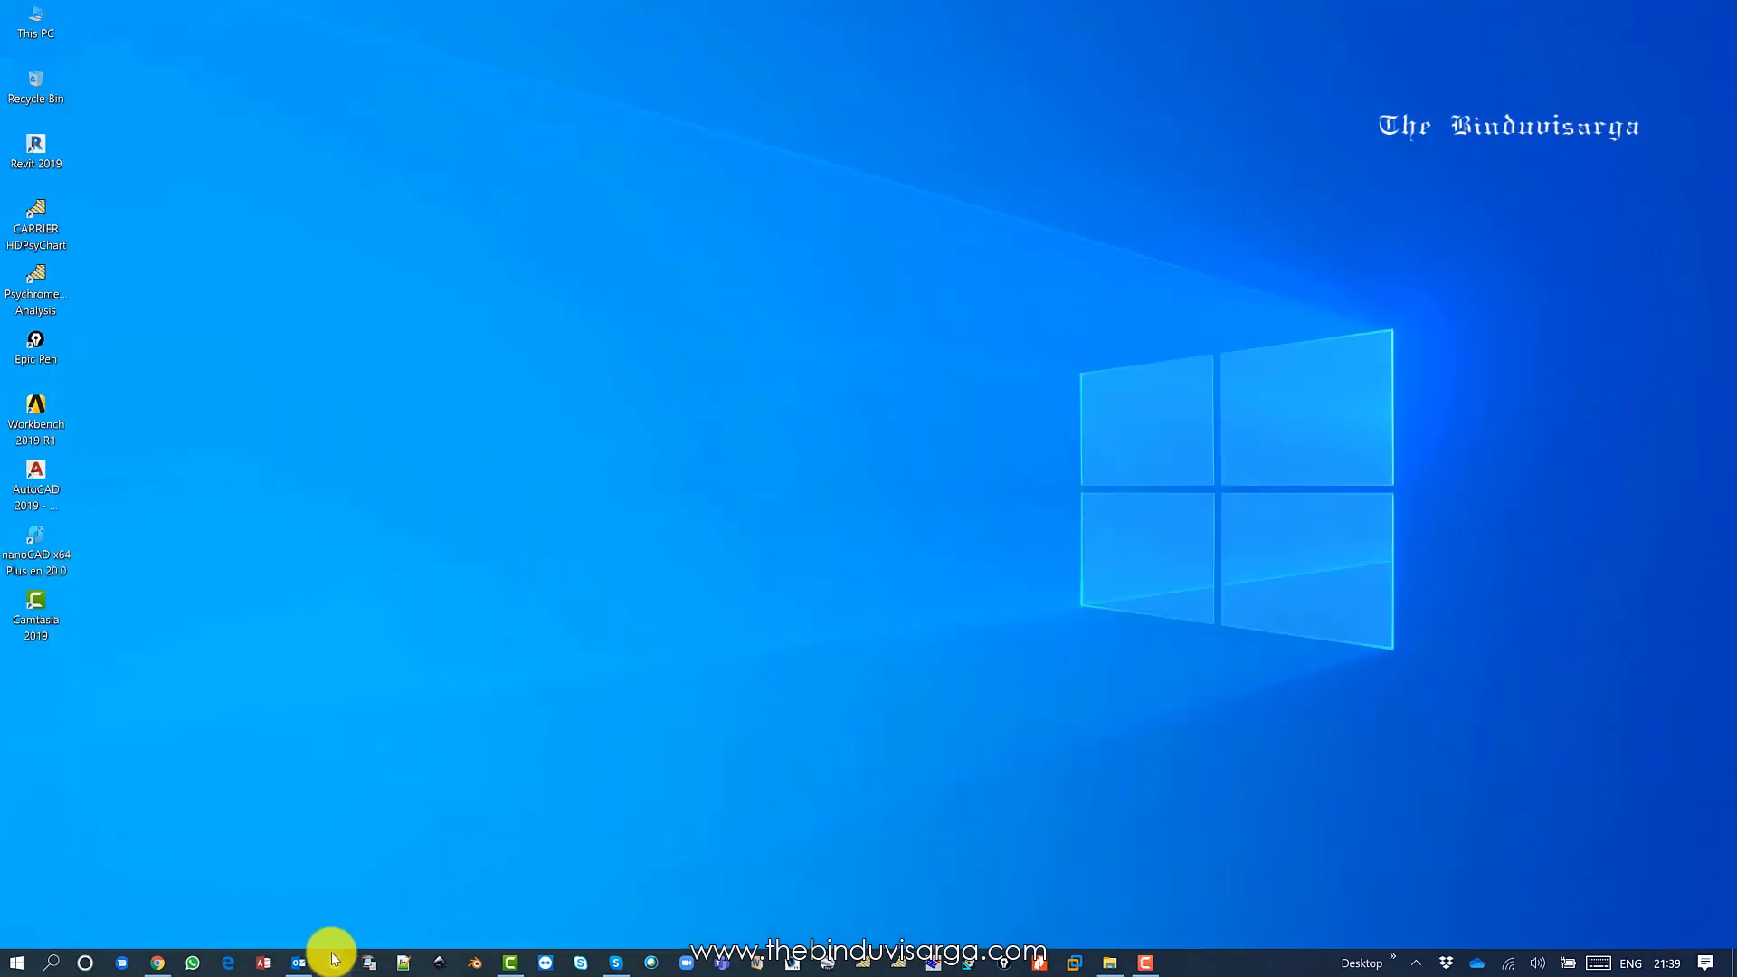
left_click(299, 963)
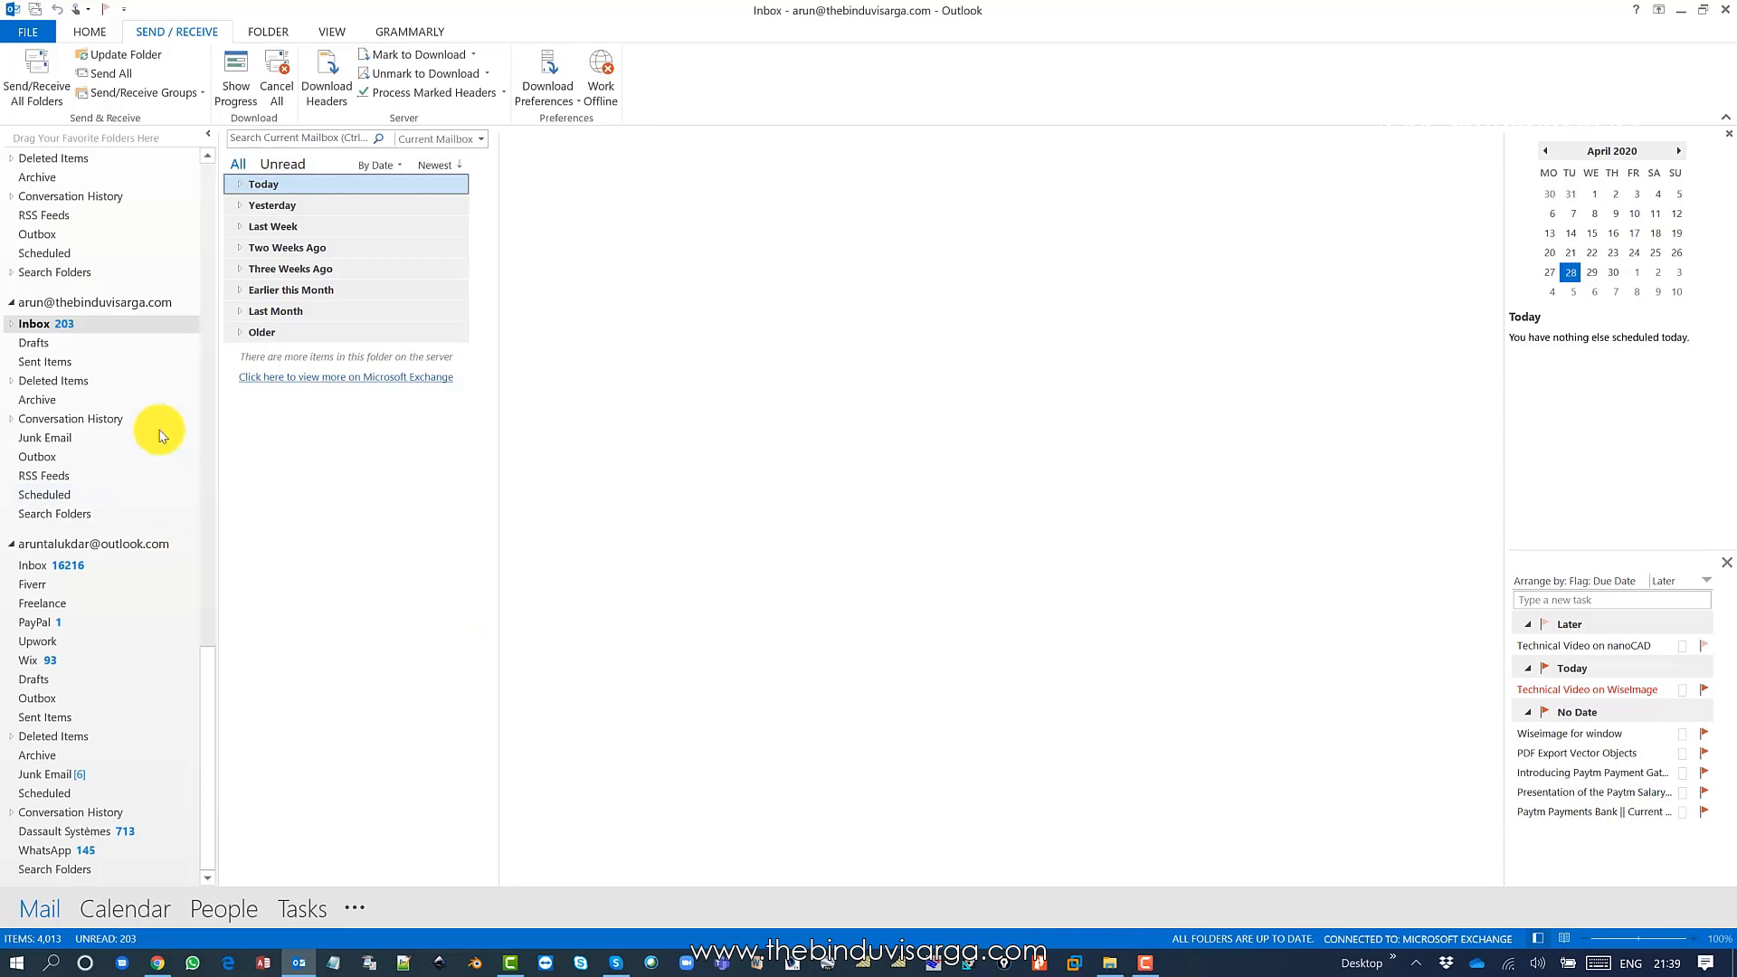
left_click(240, 184)
left_click(297, 222)
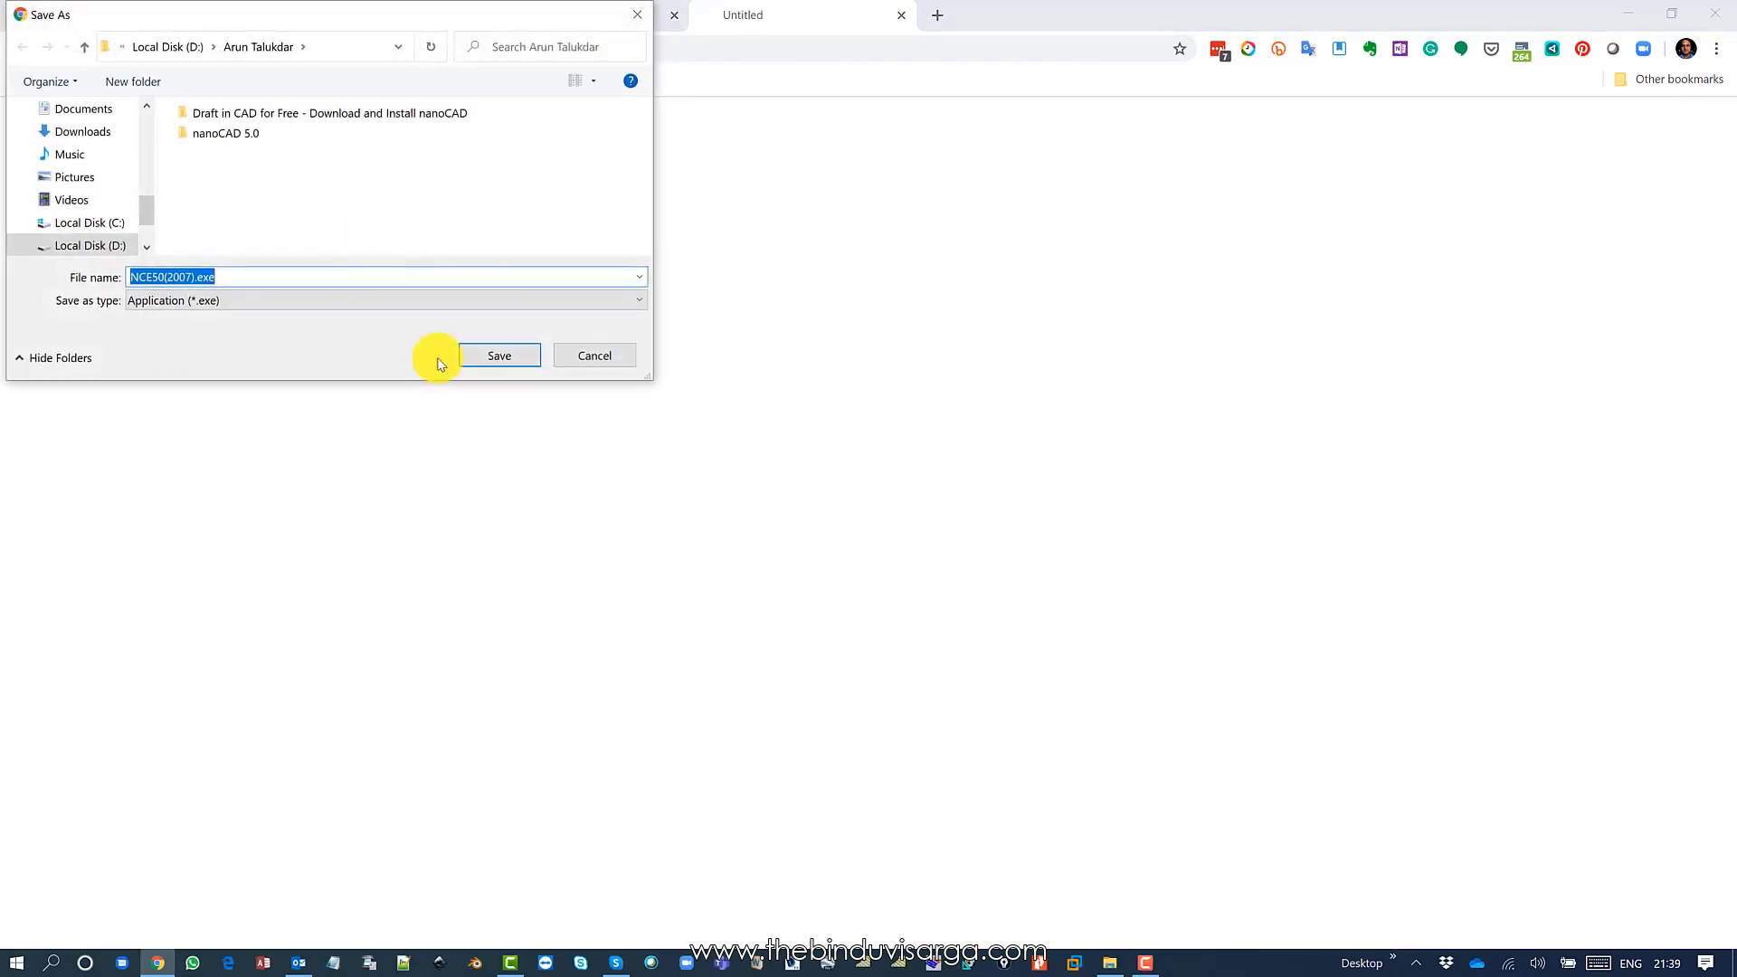
Cancel the NCE50(2007).exe Save As prompt and minimize Chrome and Outlook.
left_click(590, 355)
left_click(1627, 13)
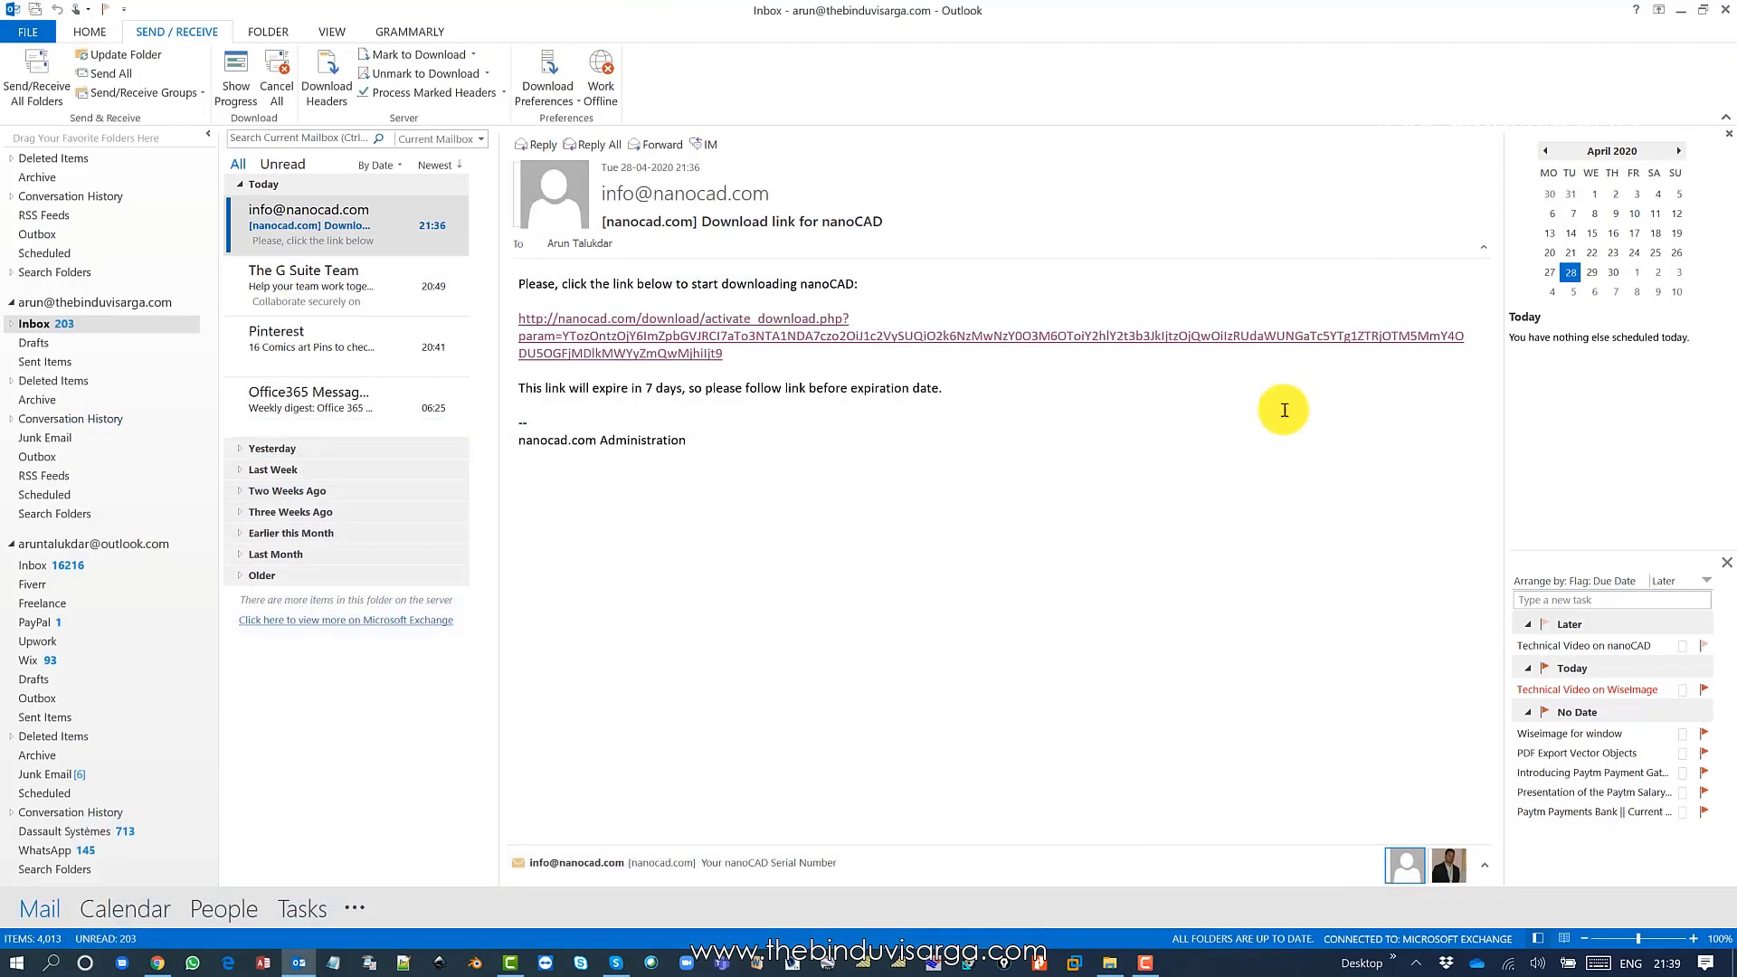
left_click(1680, 11)
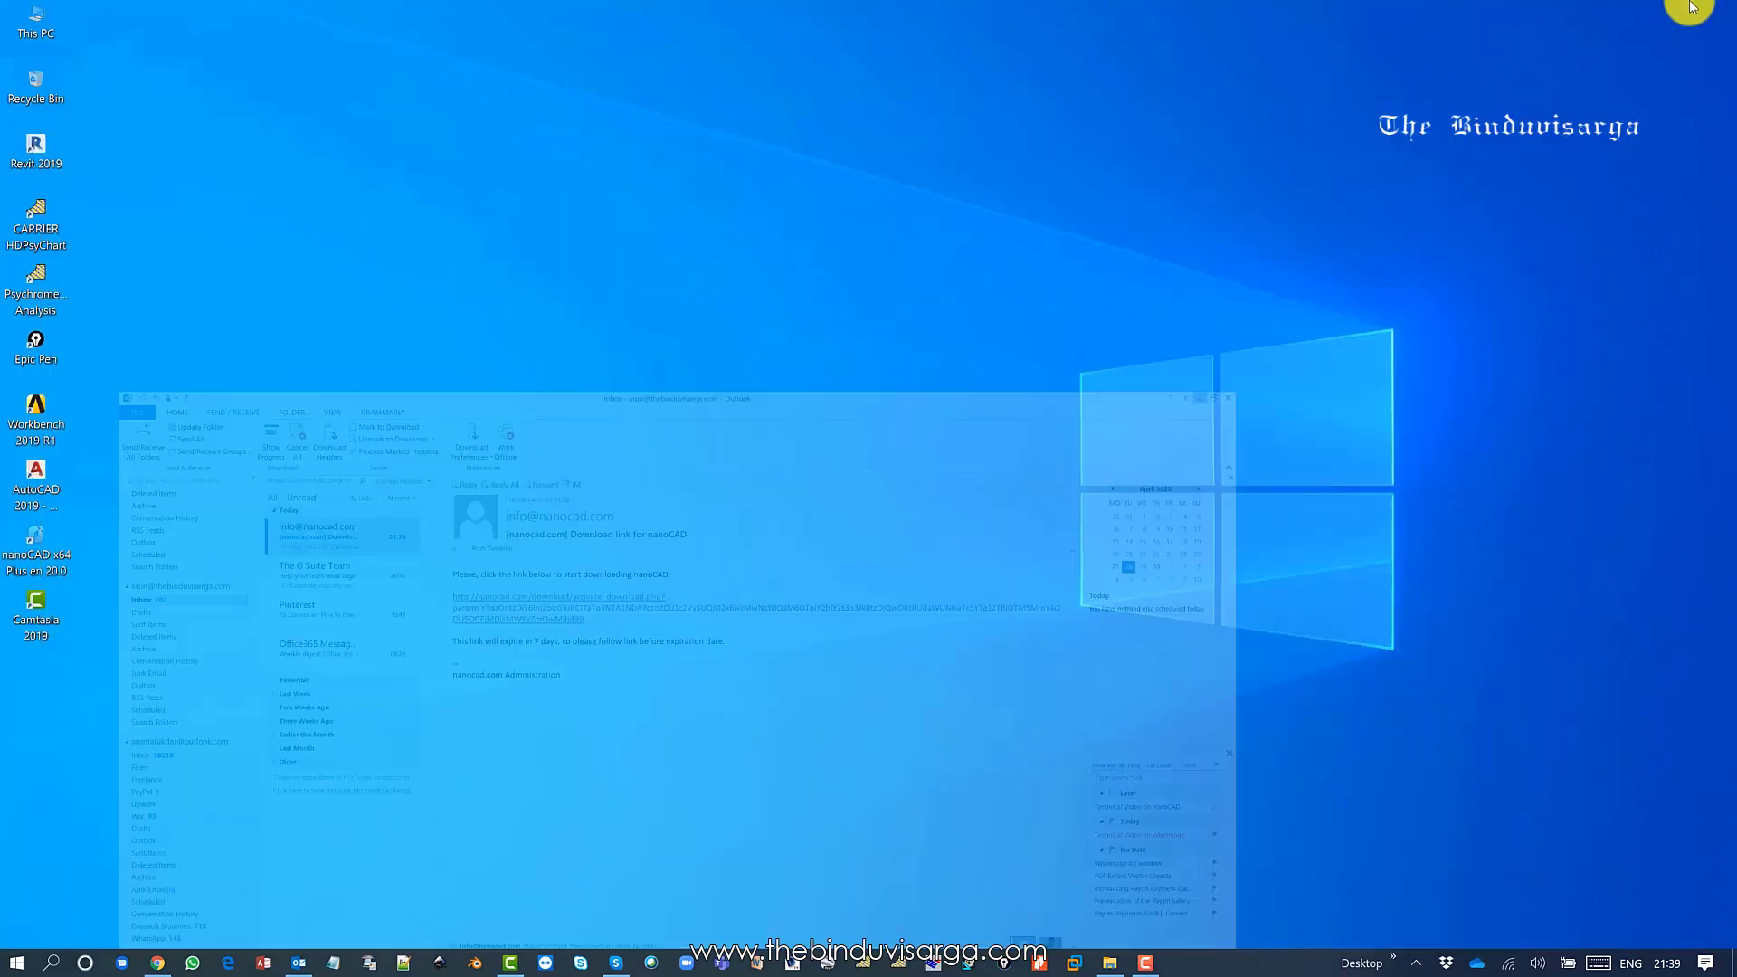
Restore the File Explorer window showing the nanoCAD 5.0 folder on drive D:.
left_click(1107, 961)
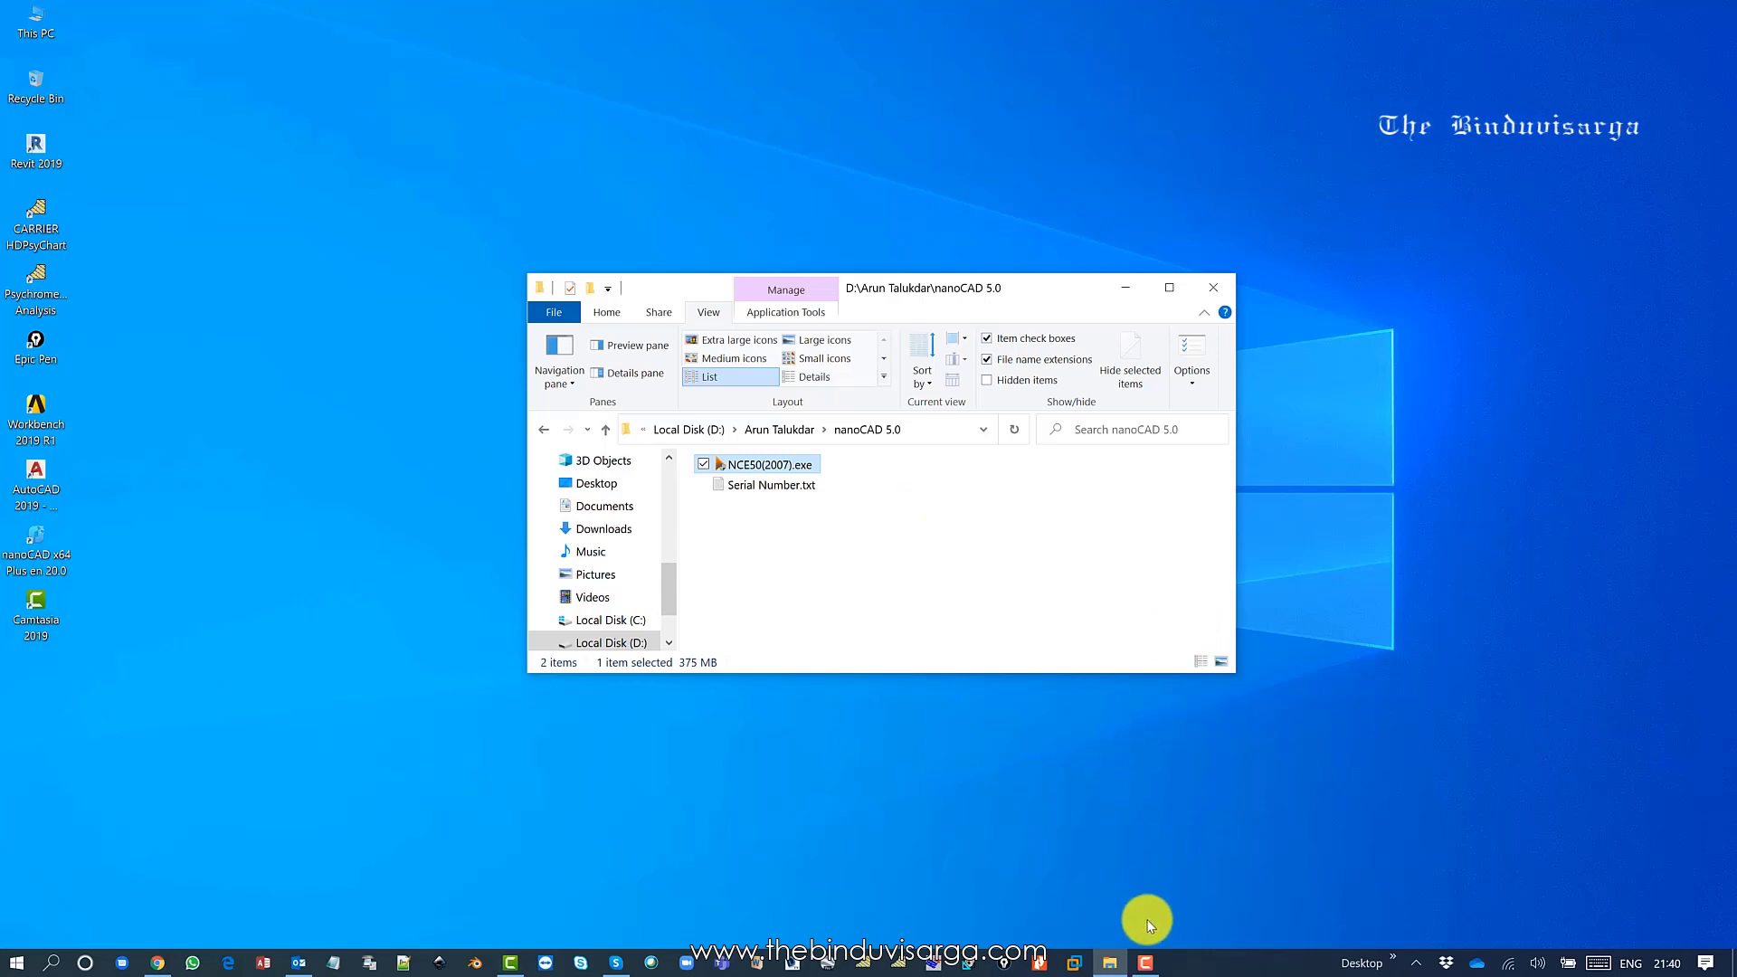
Copy the serial number from Chrome's nanoCAD thanks page, then minimize Chrome.
left_click(157, 955)
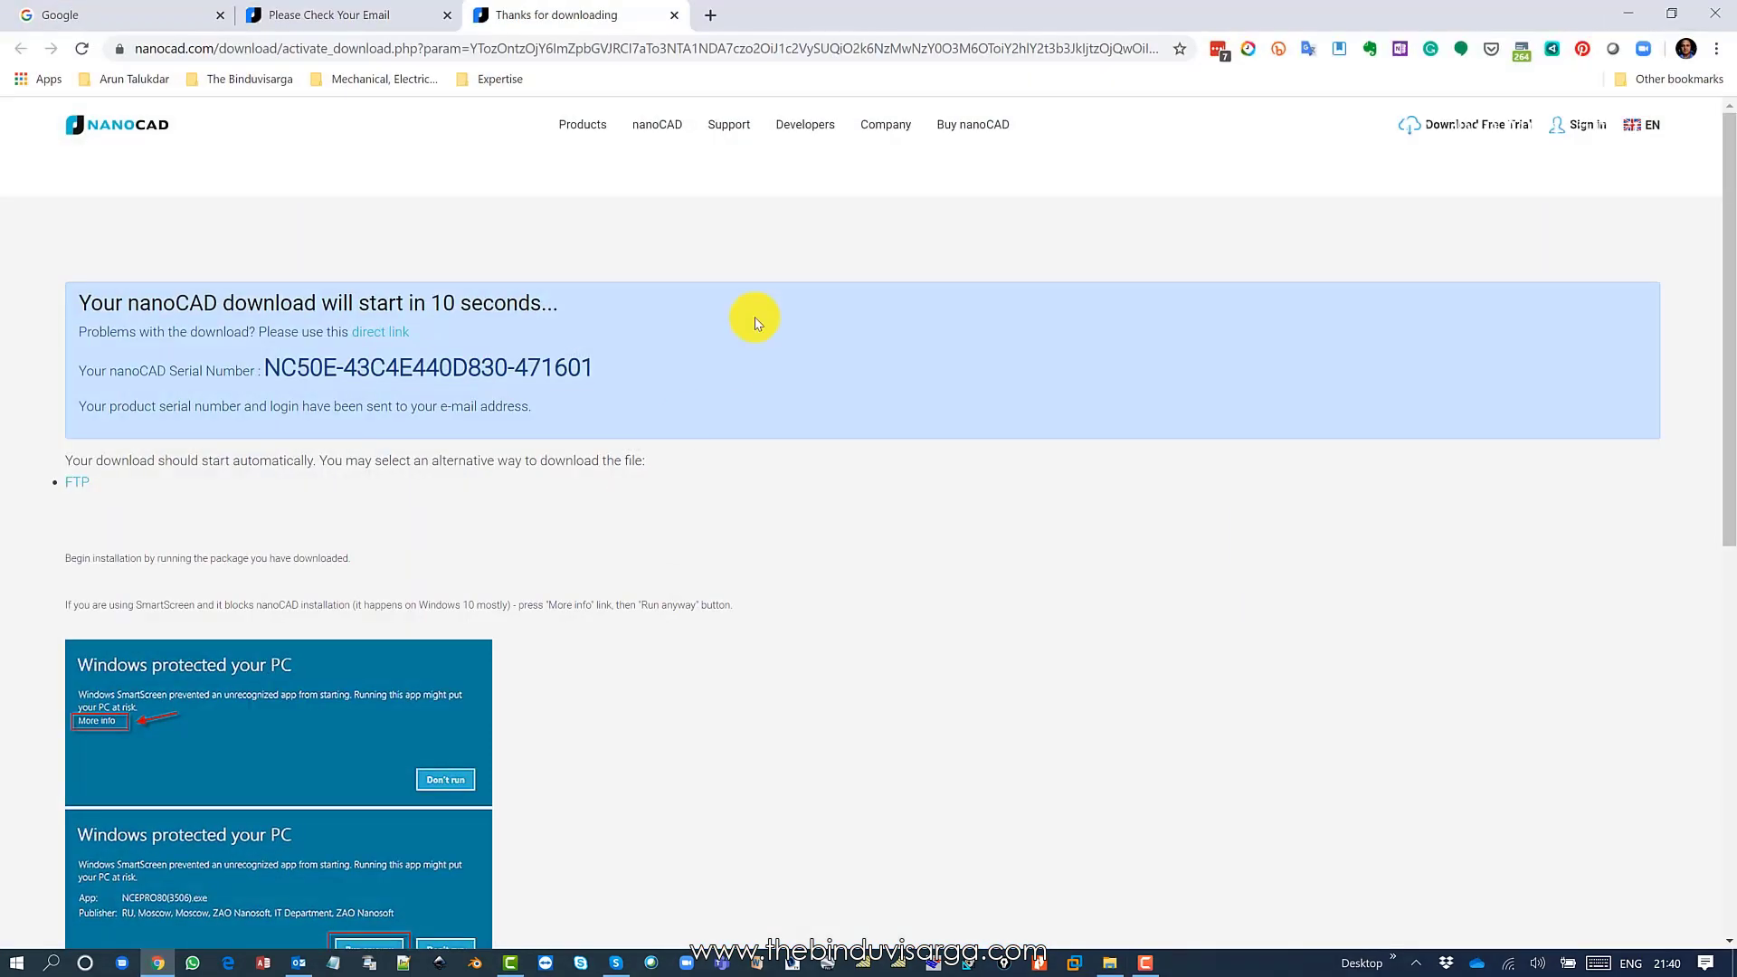
left_click_drag(265, 367, 591, 362)
right_click(573, 365)
left_click(628, 382)
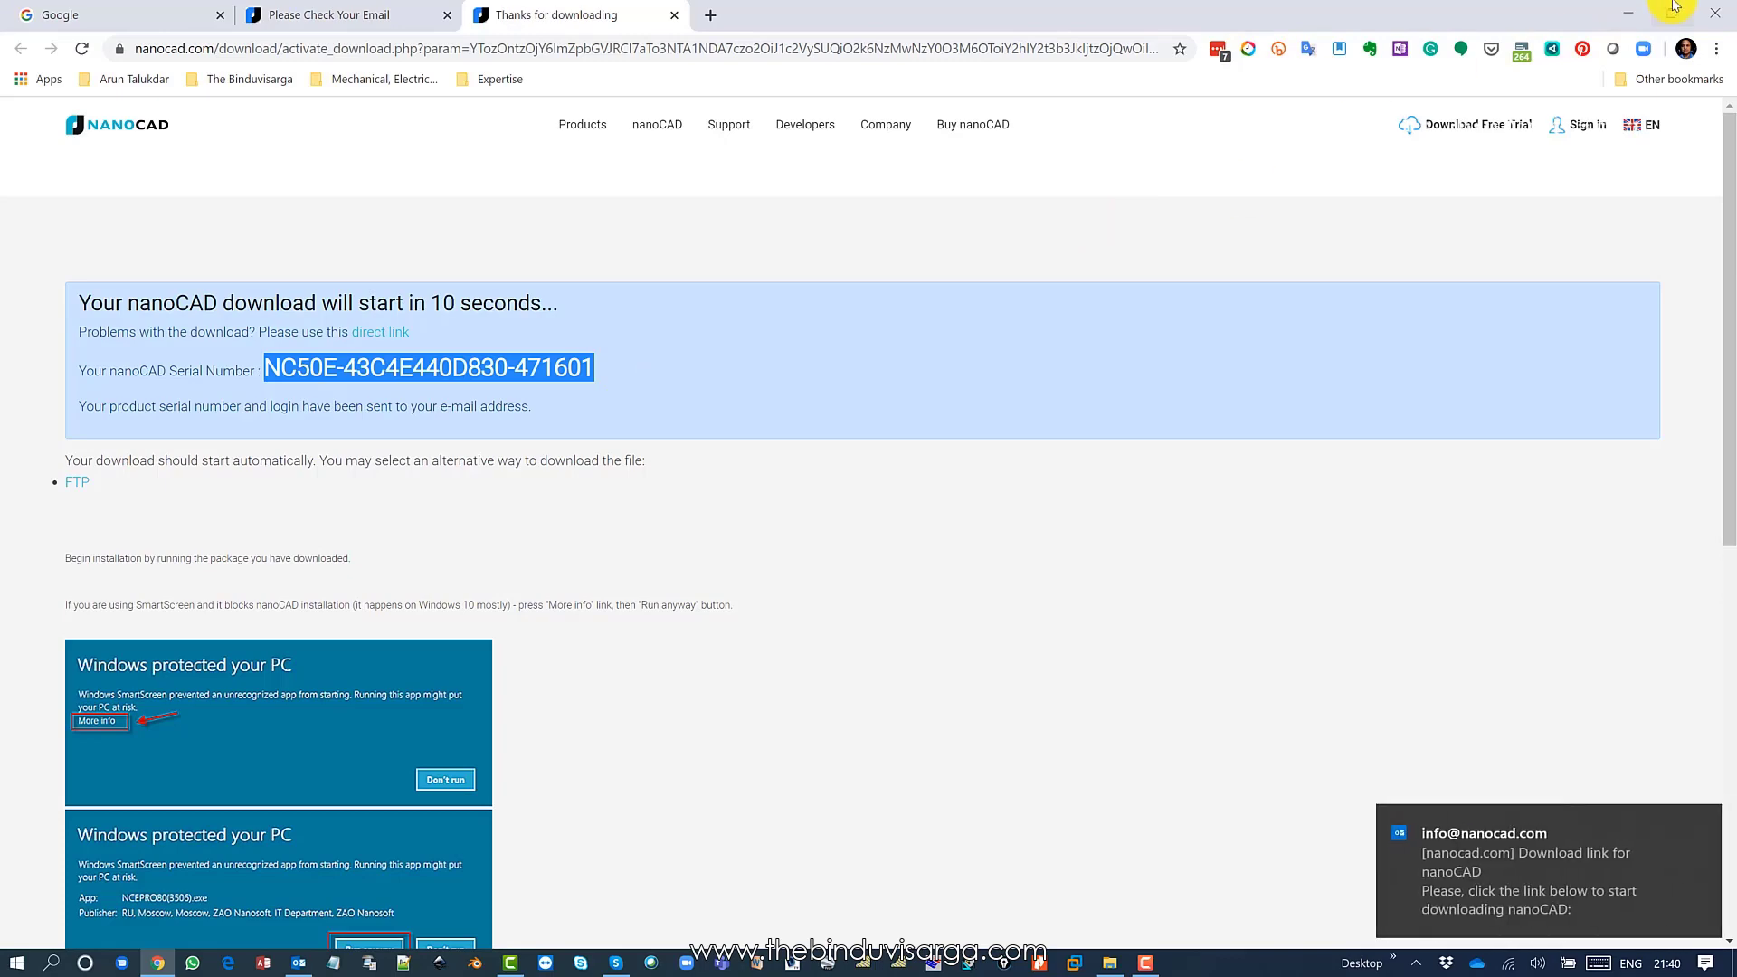
left_click(1638, 14)
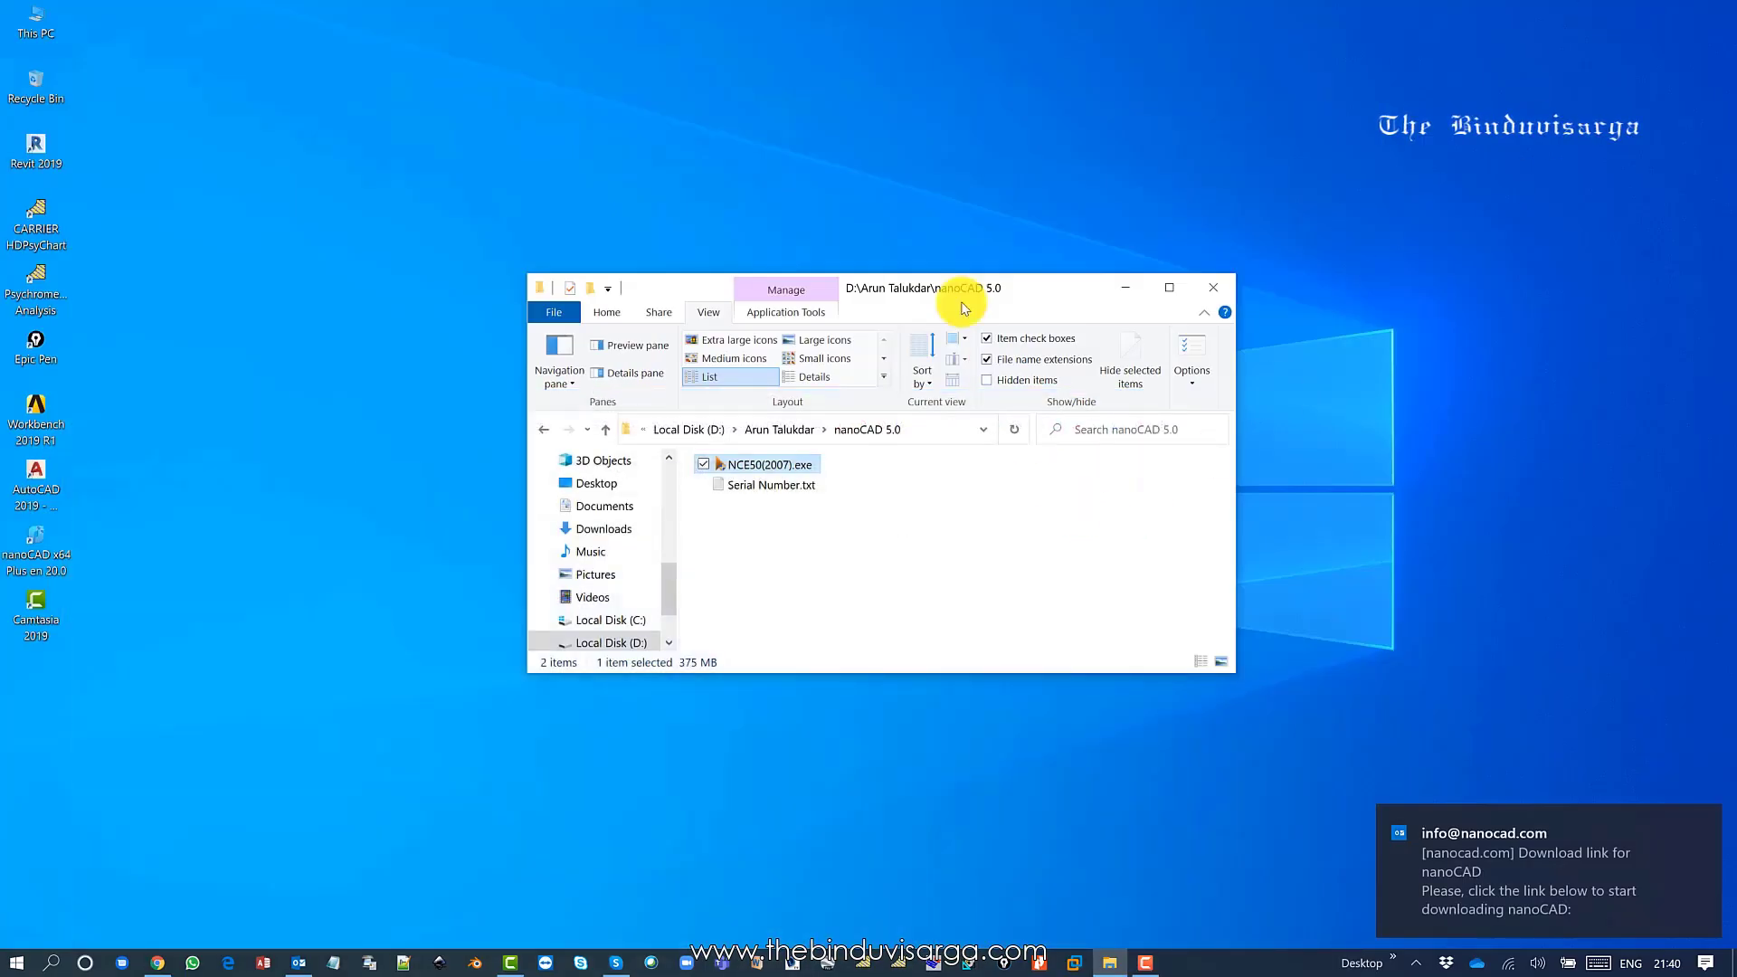
Run the NCE50(2007).exe installer from the nanoCAD 5.0 folder.
left_click_drag(978, 292, 1017, 276)
left_click(896, 532)
left_click(840, 453)
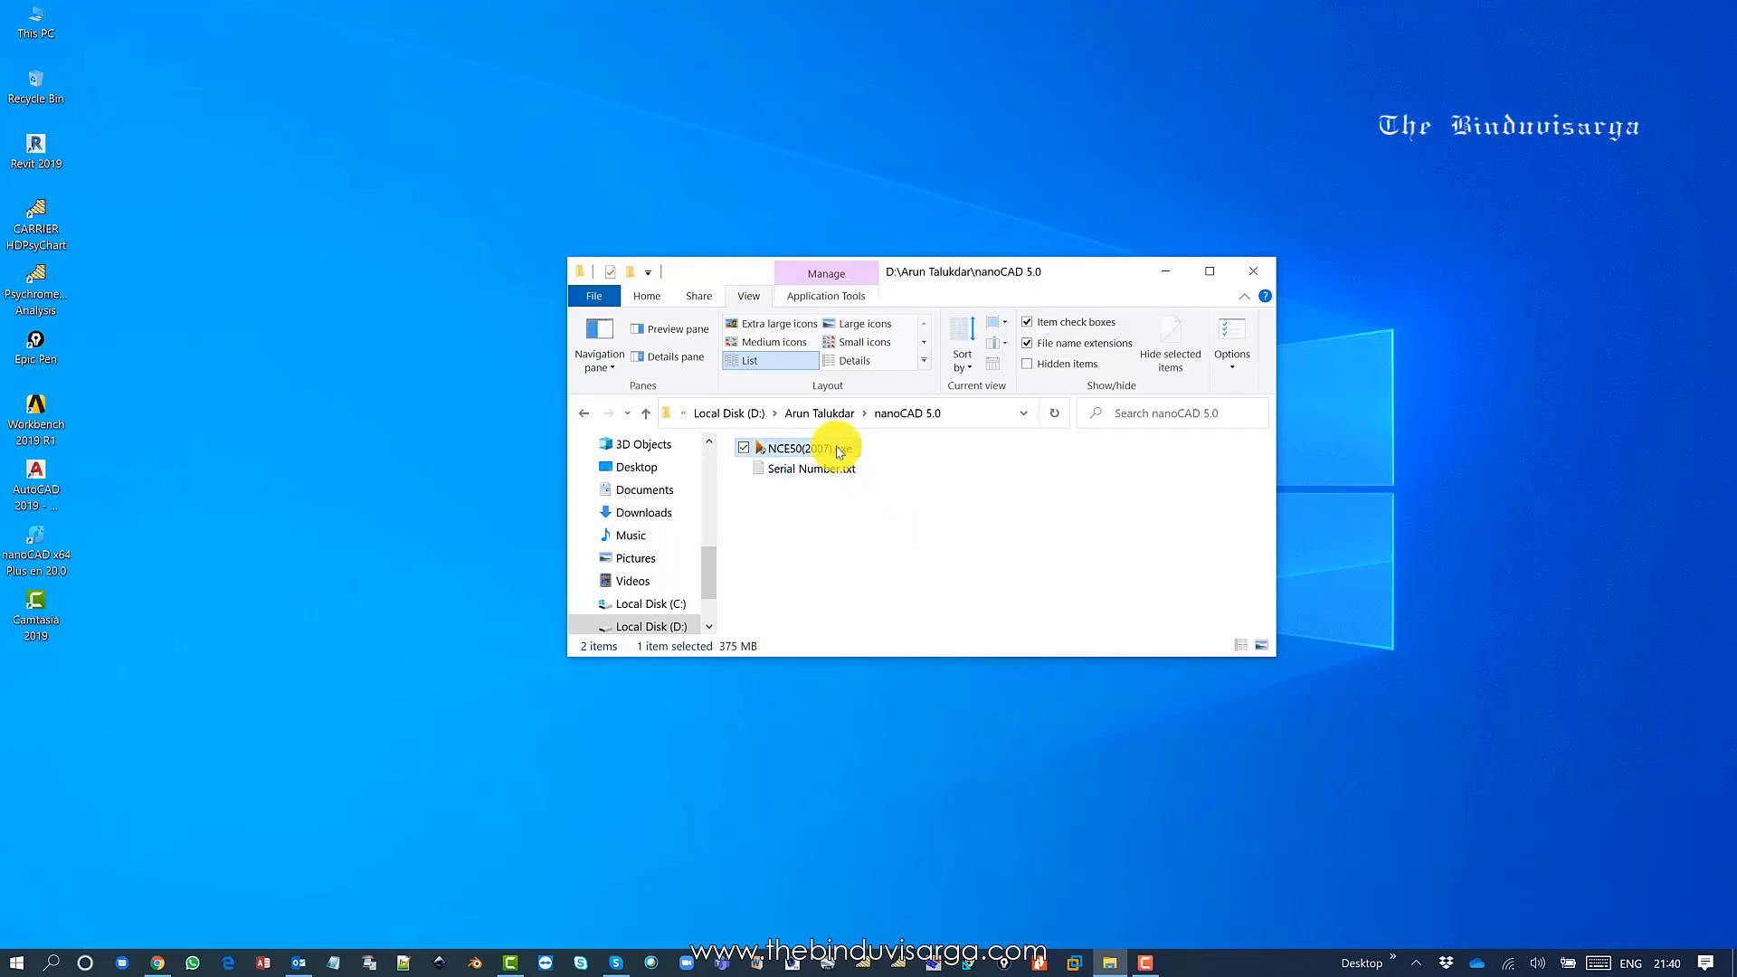
double_click(839, 452)
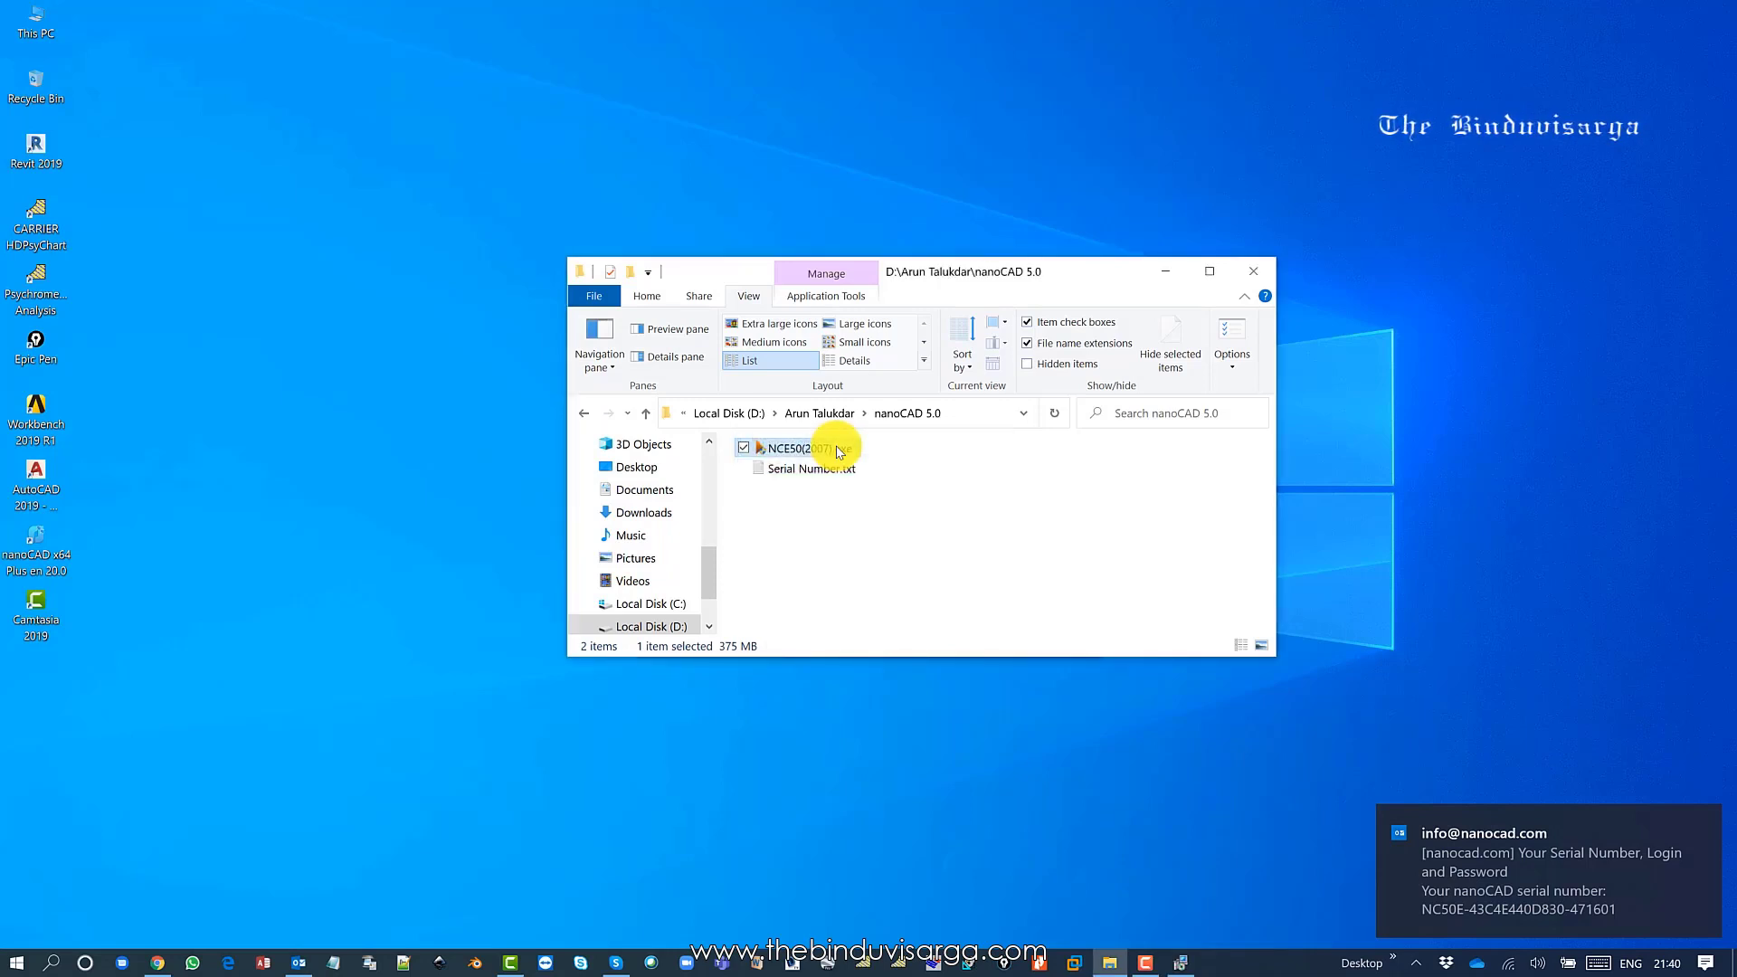
Bring the setup wizard forward, accept the license agreement, and reach the customer information page.
left_click(1178, 946)
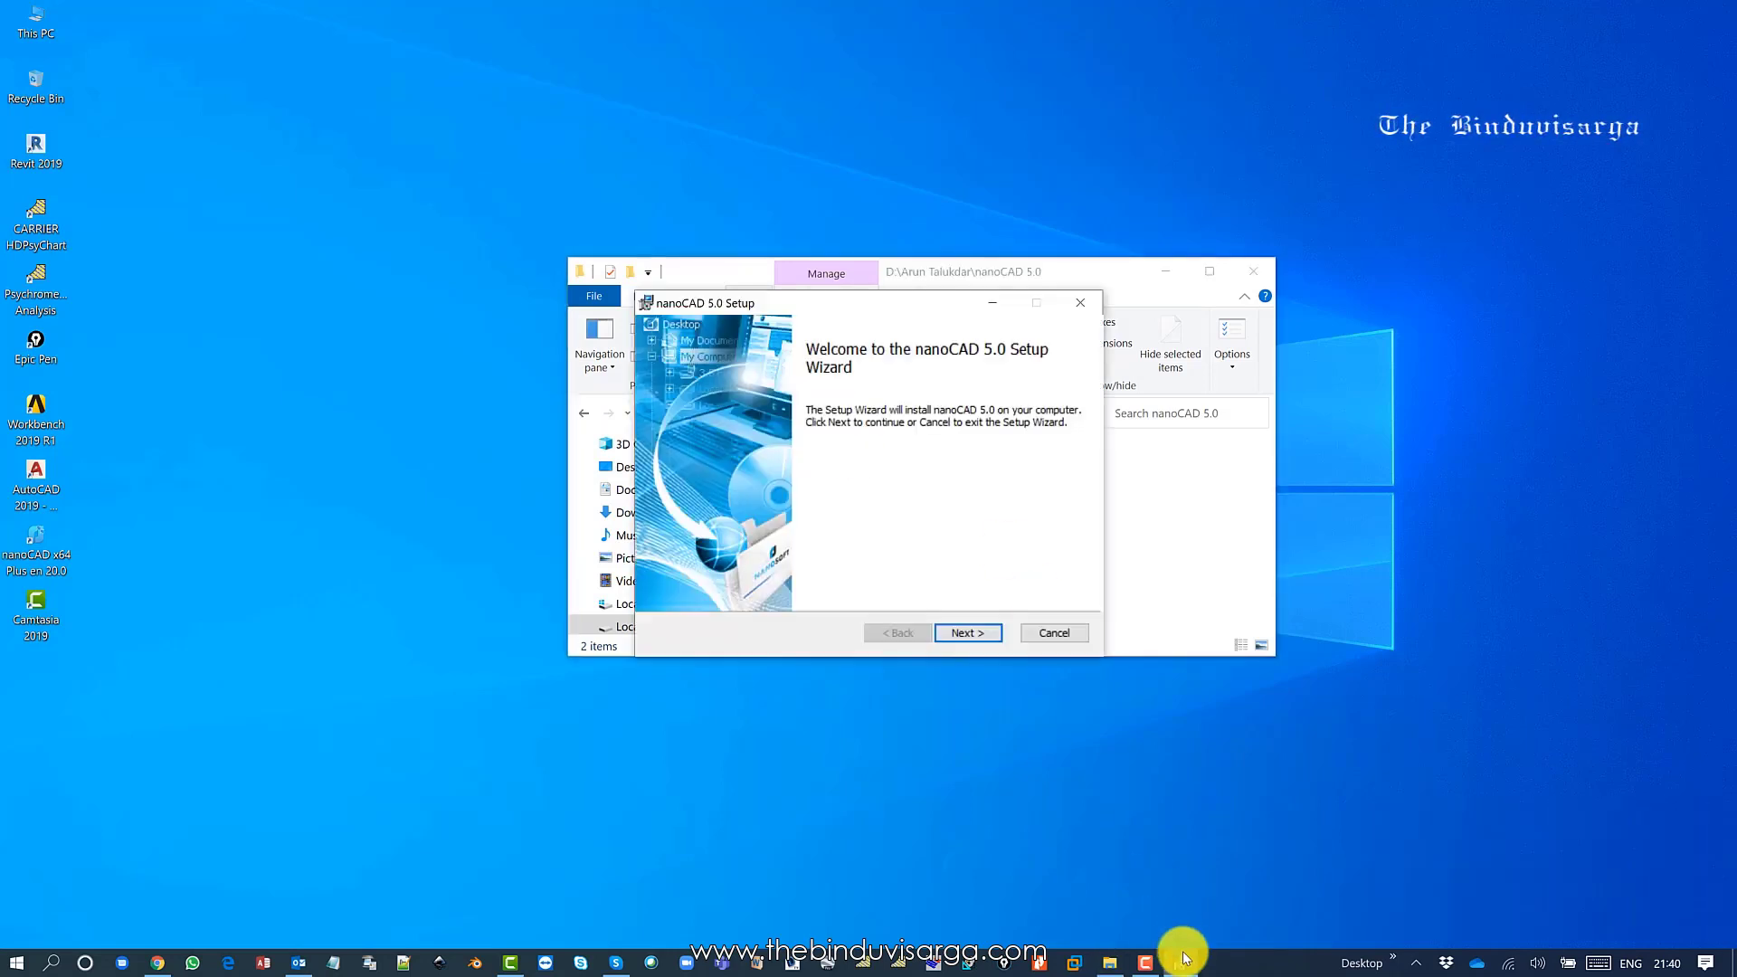
left_click(1166, 270)
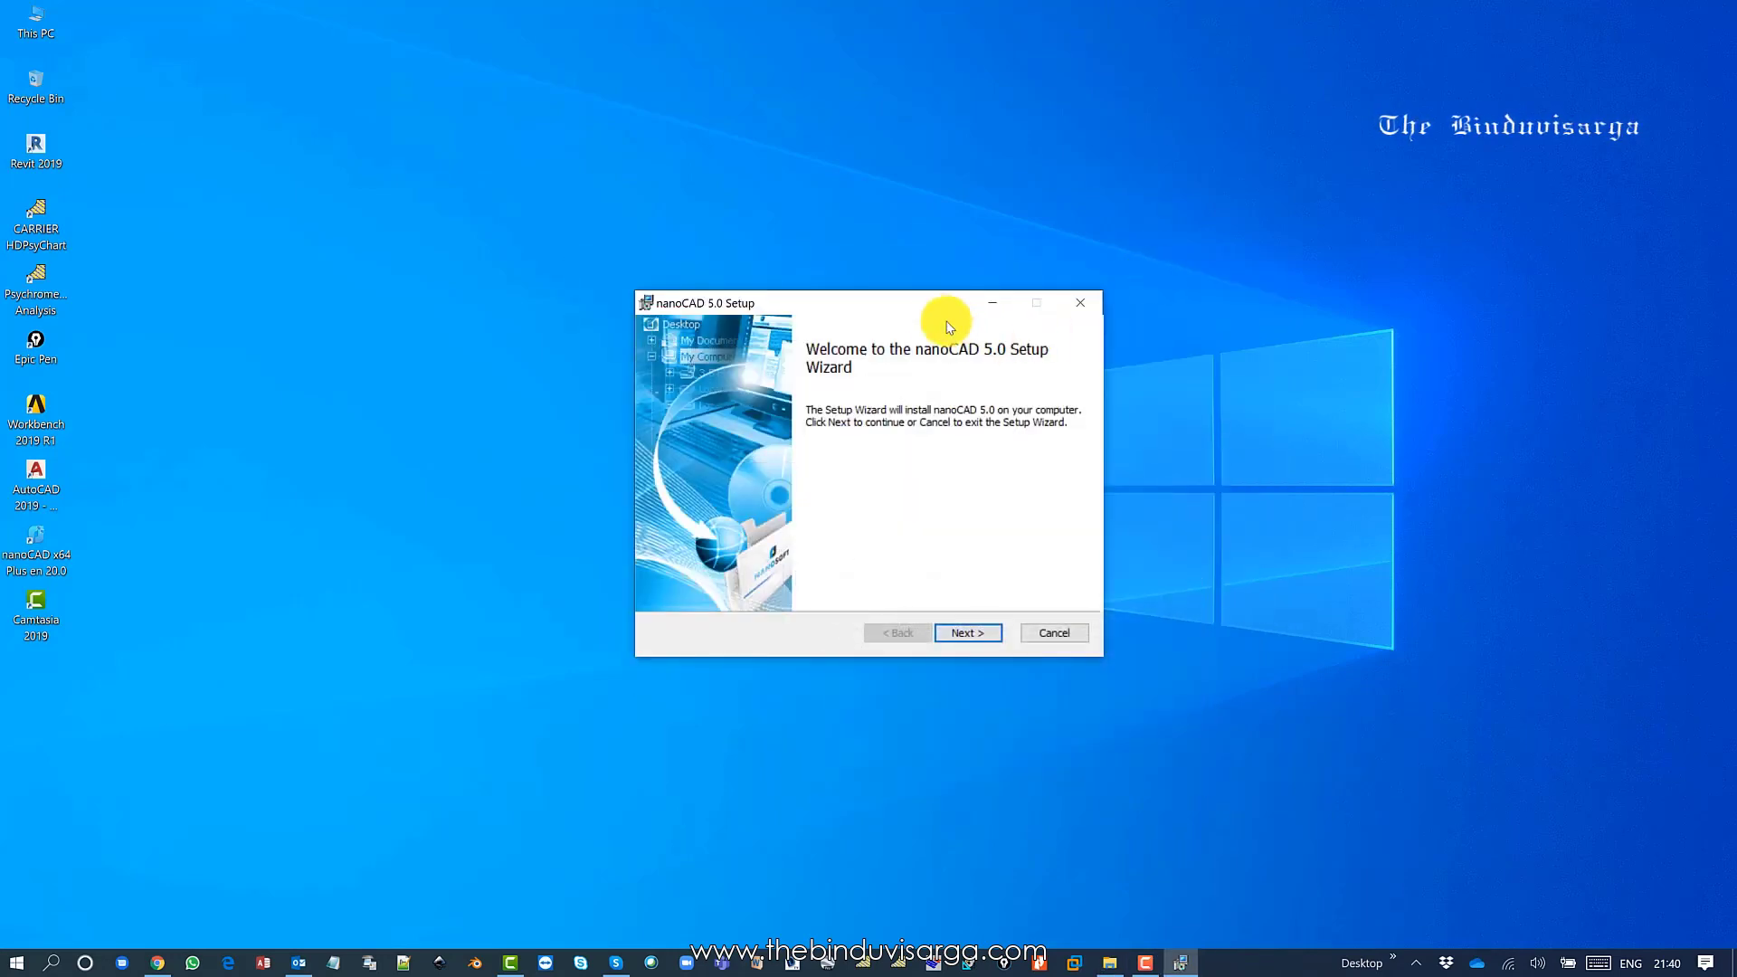
left_click_drag(910, 311, 940, 311)
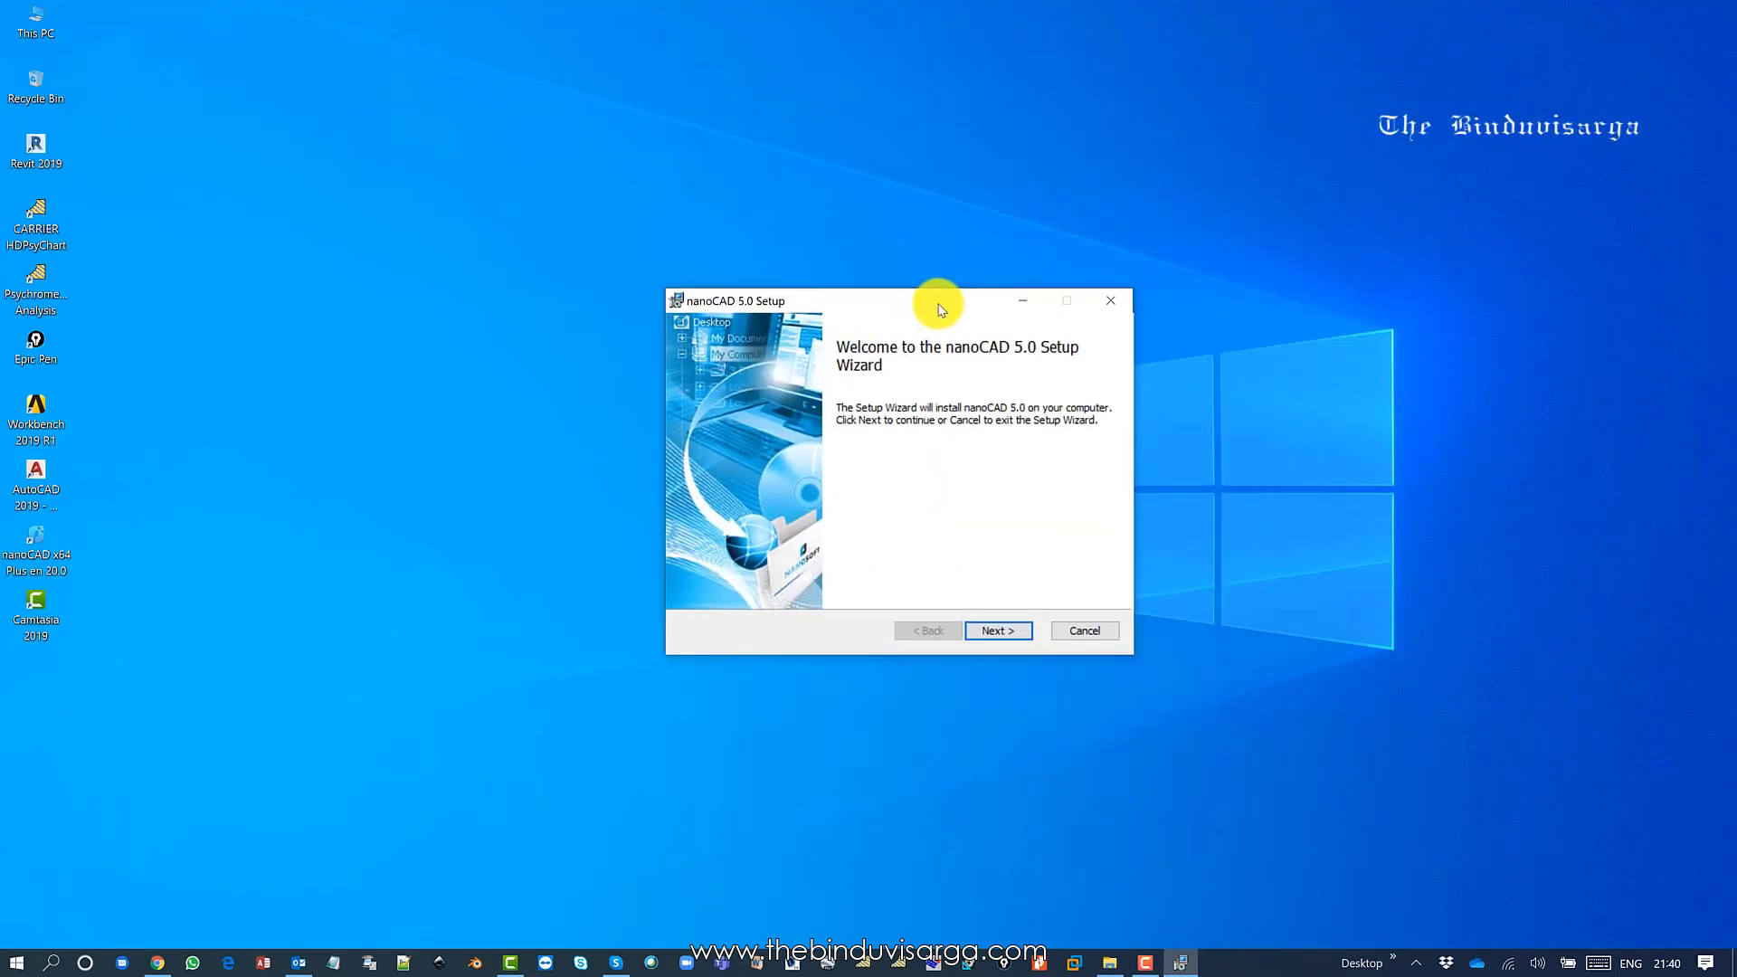
left_click(999, 631)
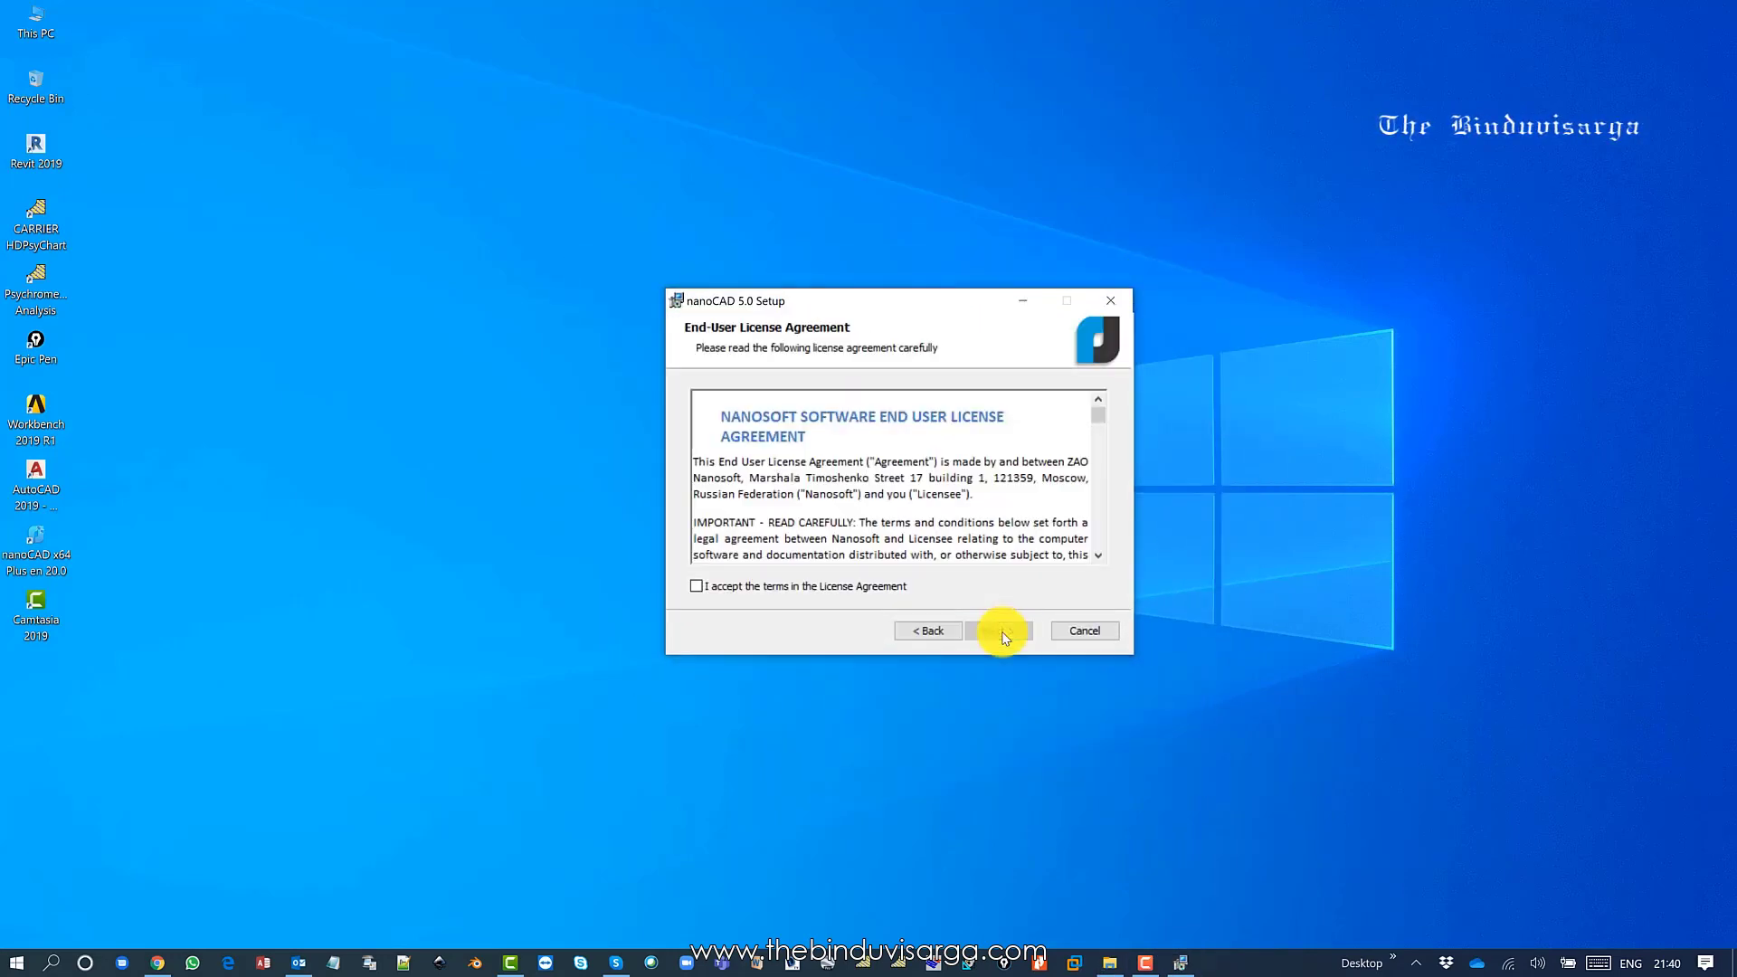
left_click(858, 587)
left_click(998, 631)
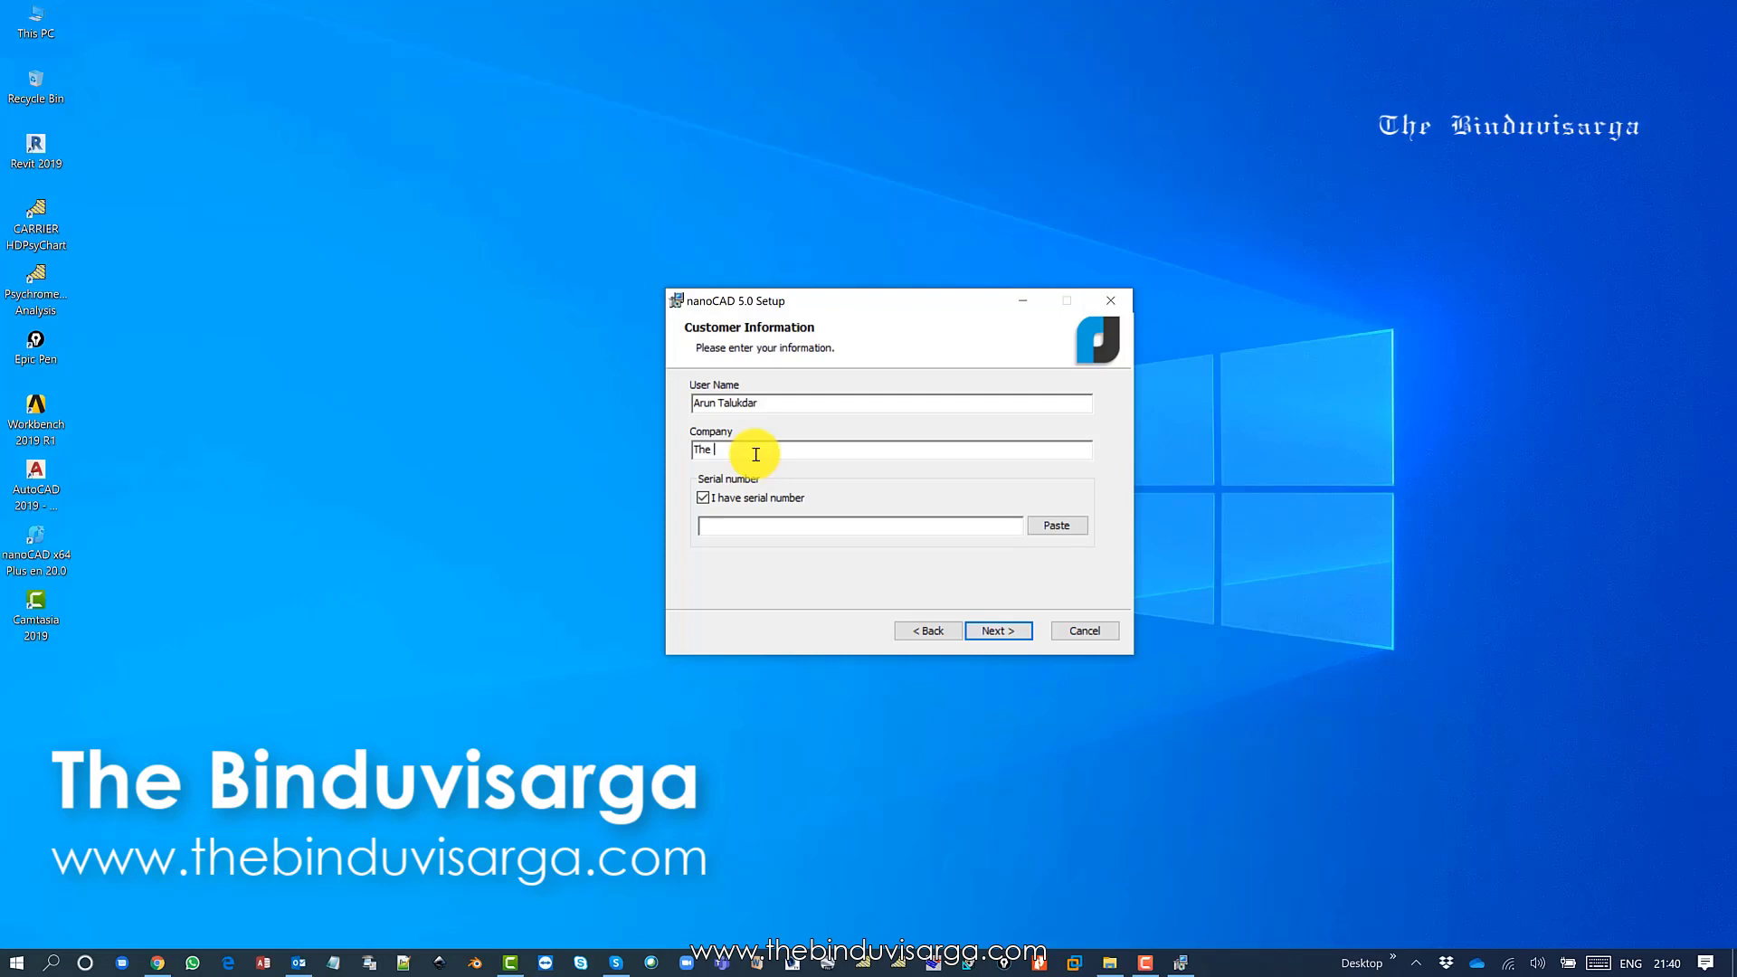
Enter the company name, paste the serial number, and keep the default install folder.
left_click(756, 454)
type("The ")
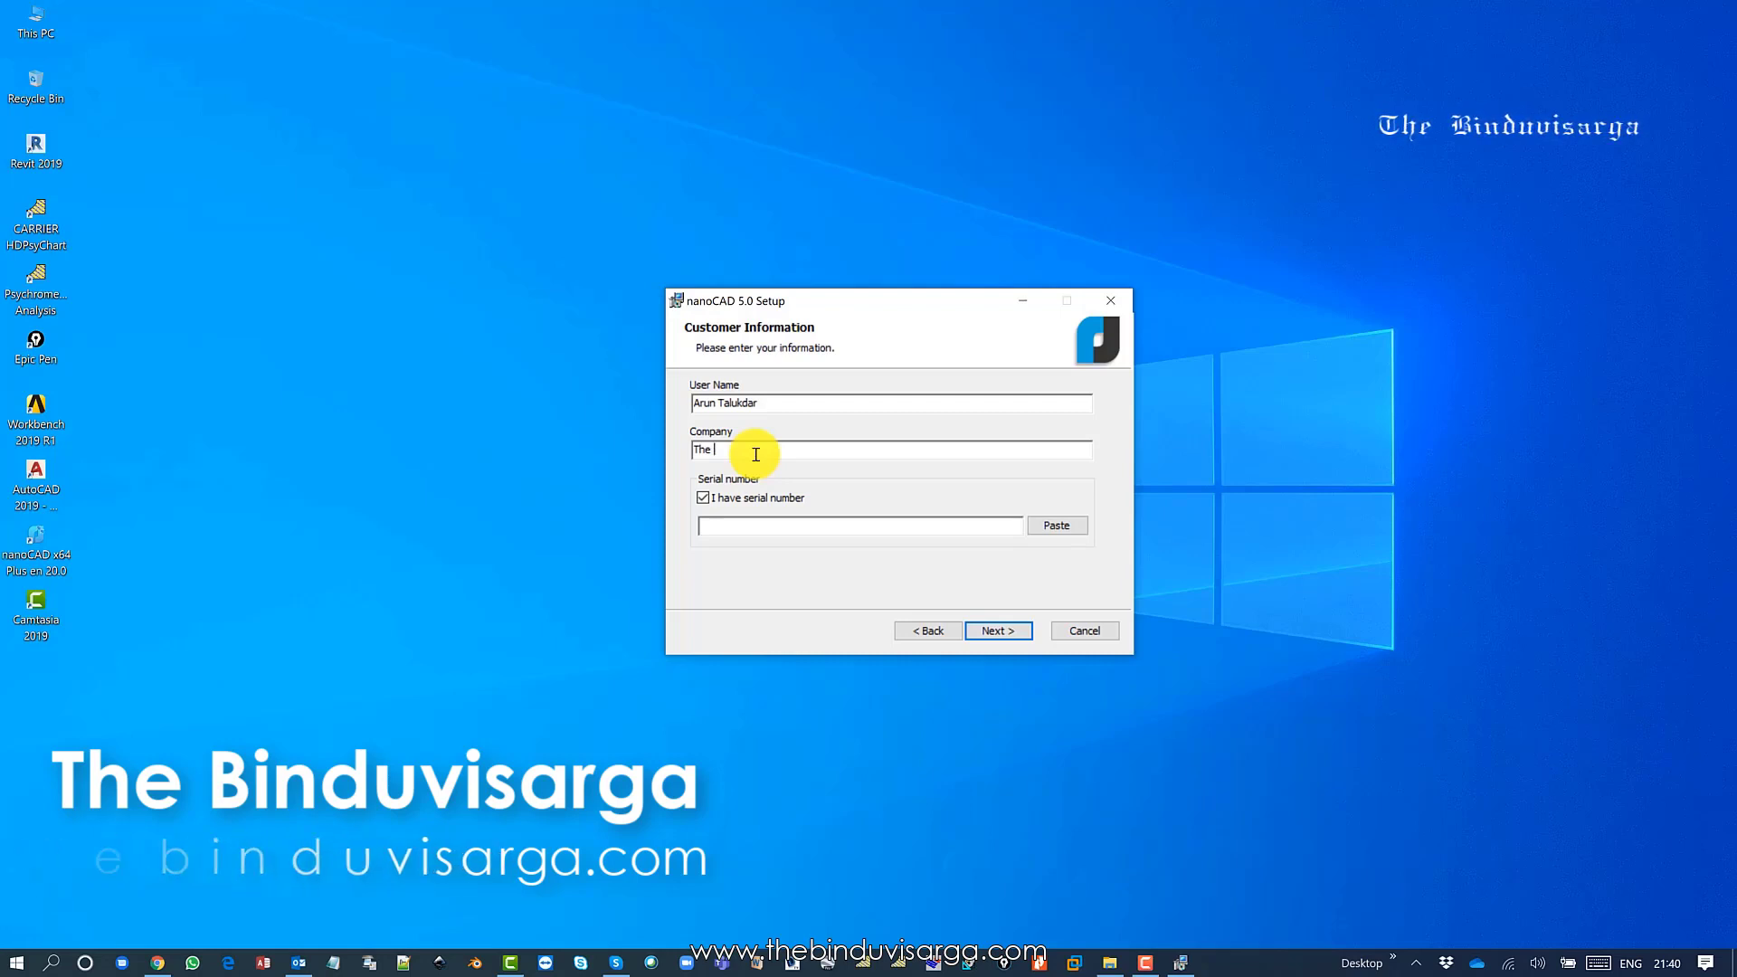
type("Bindu")
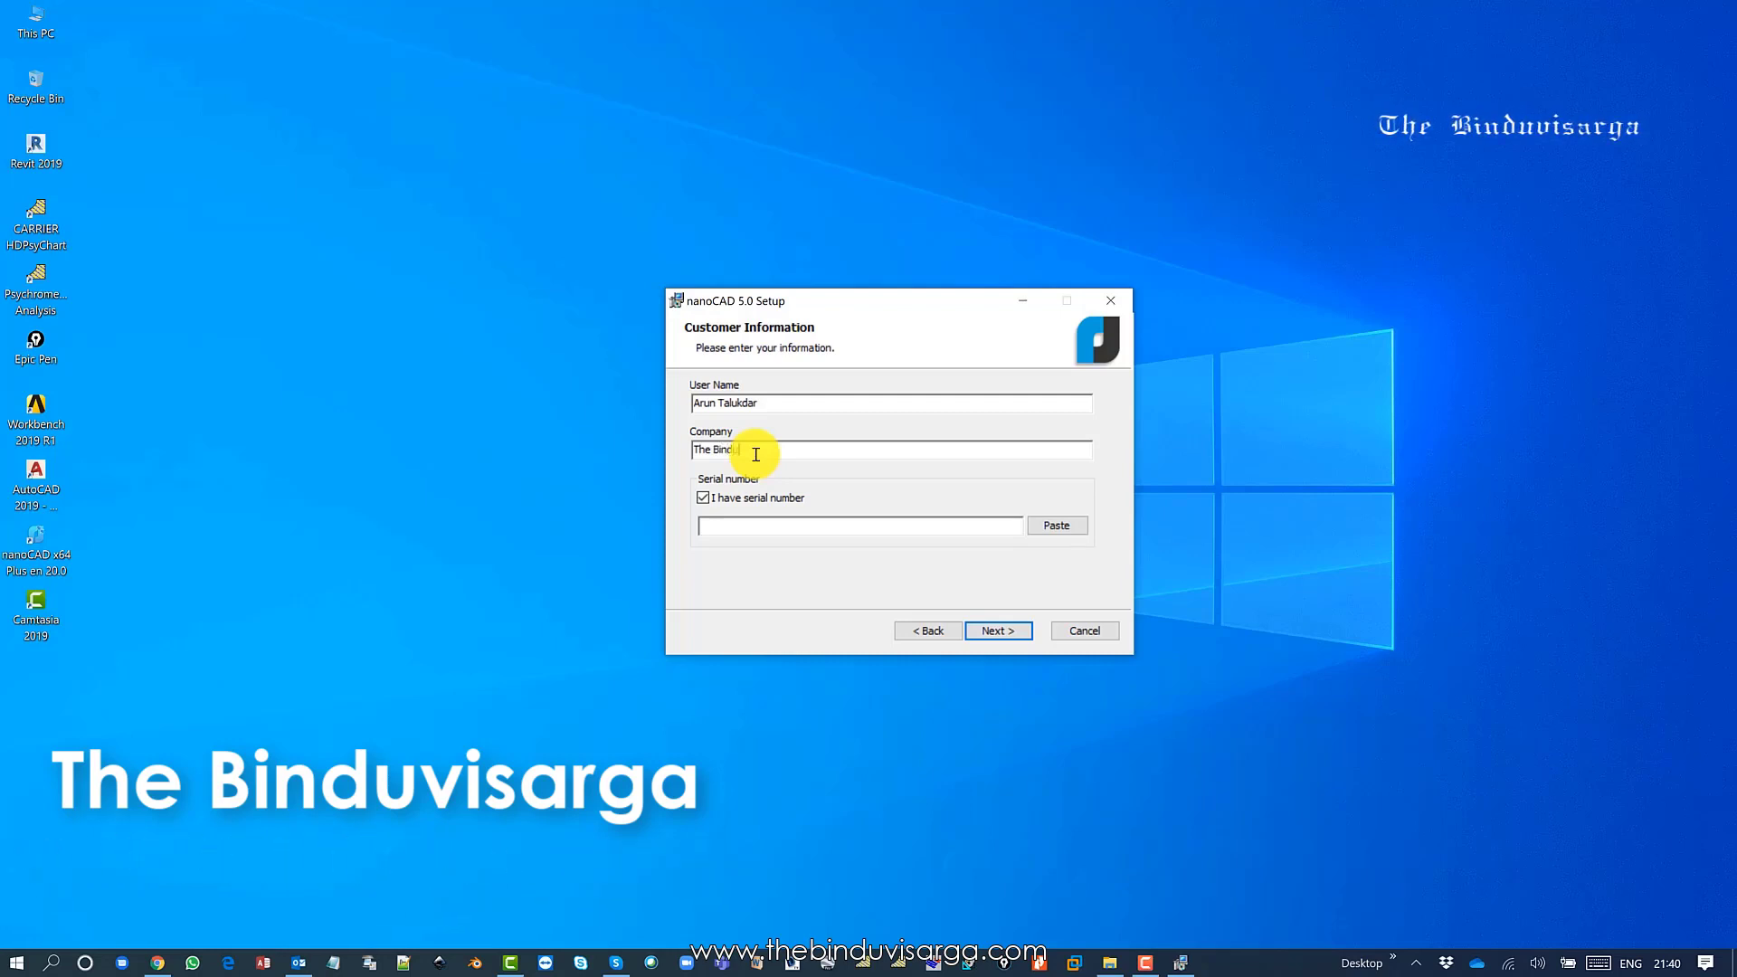
type("visarga")
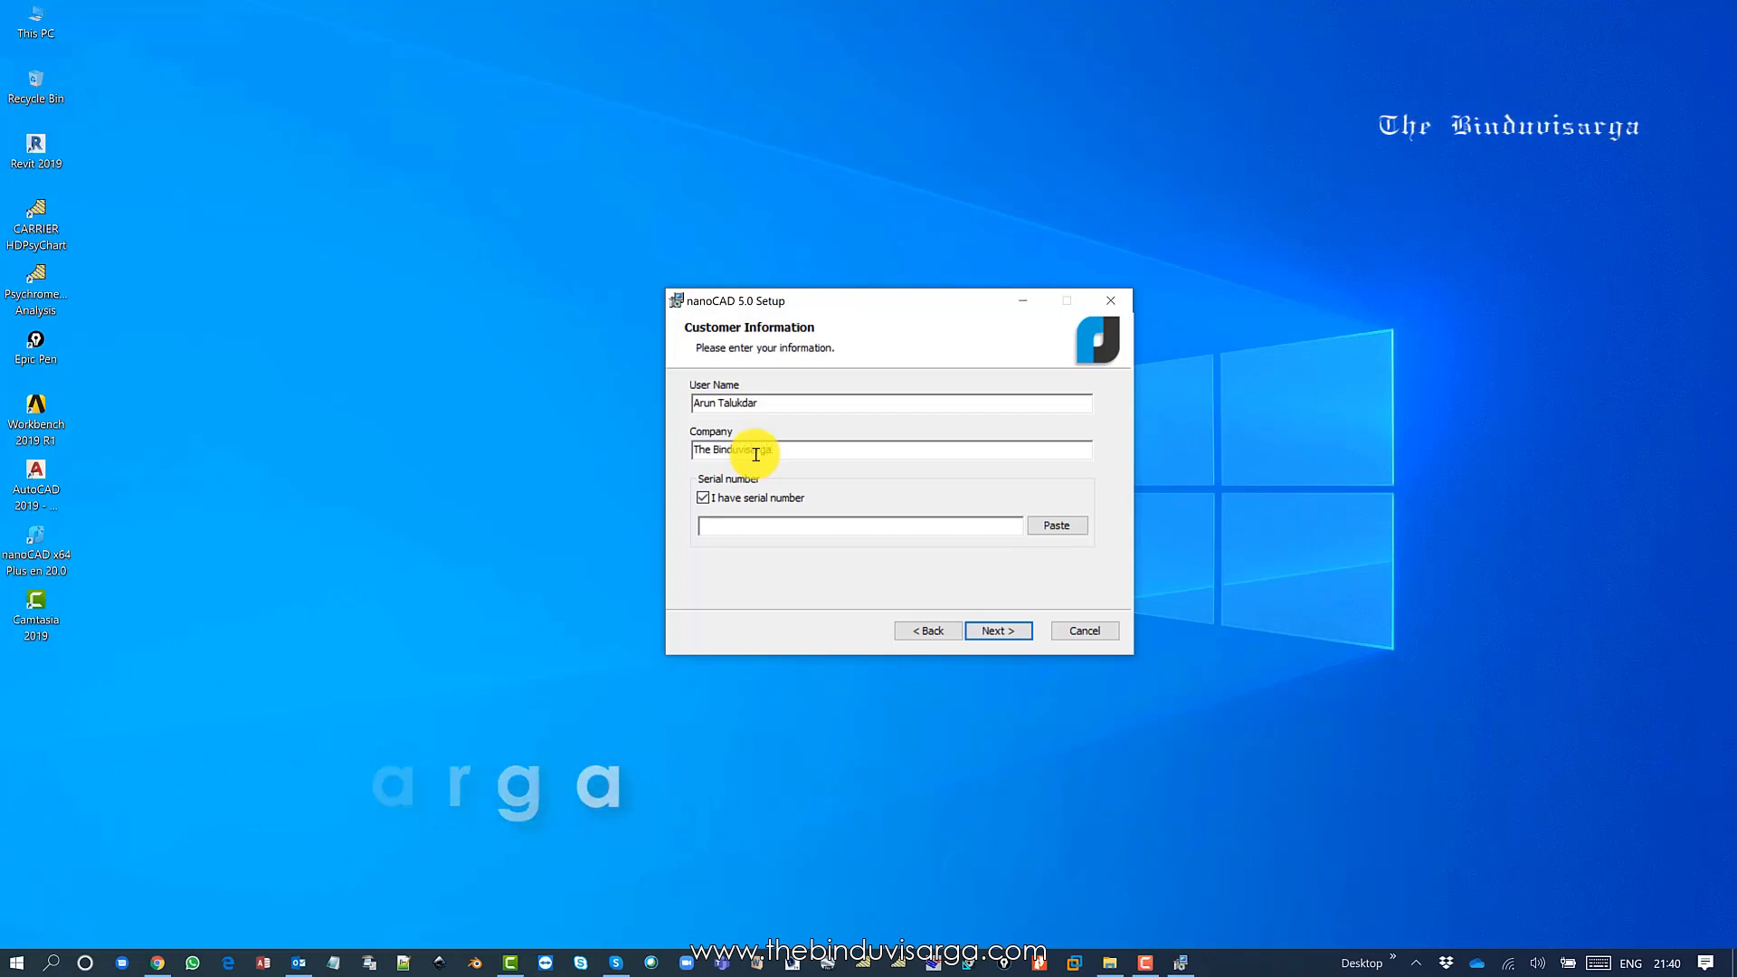
left_click(770, 501)
left_click(770, 501)
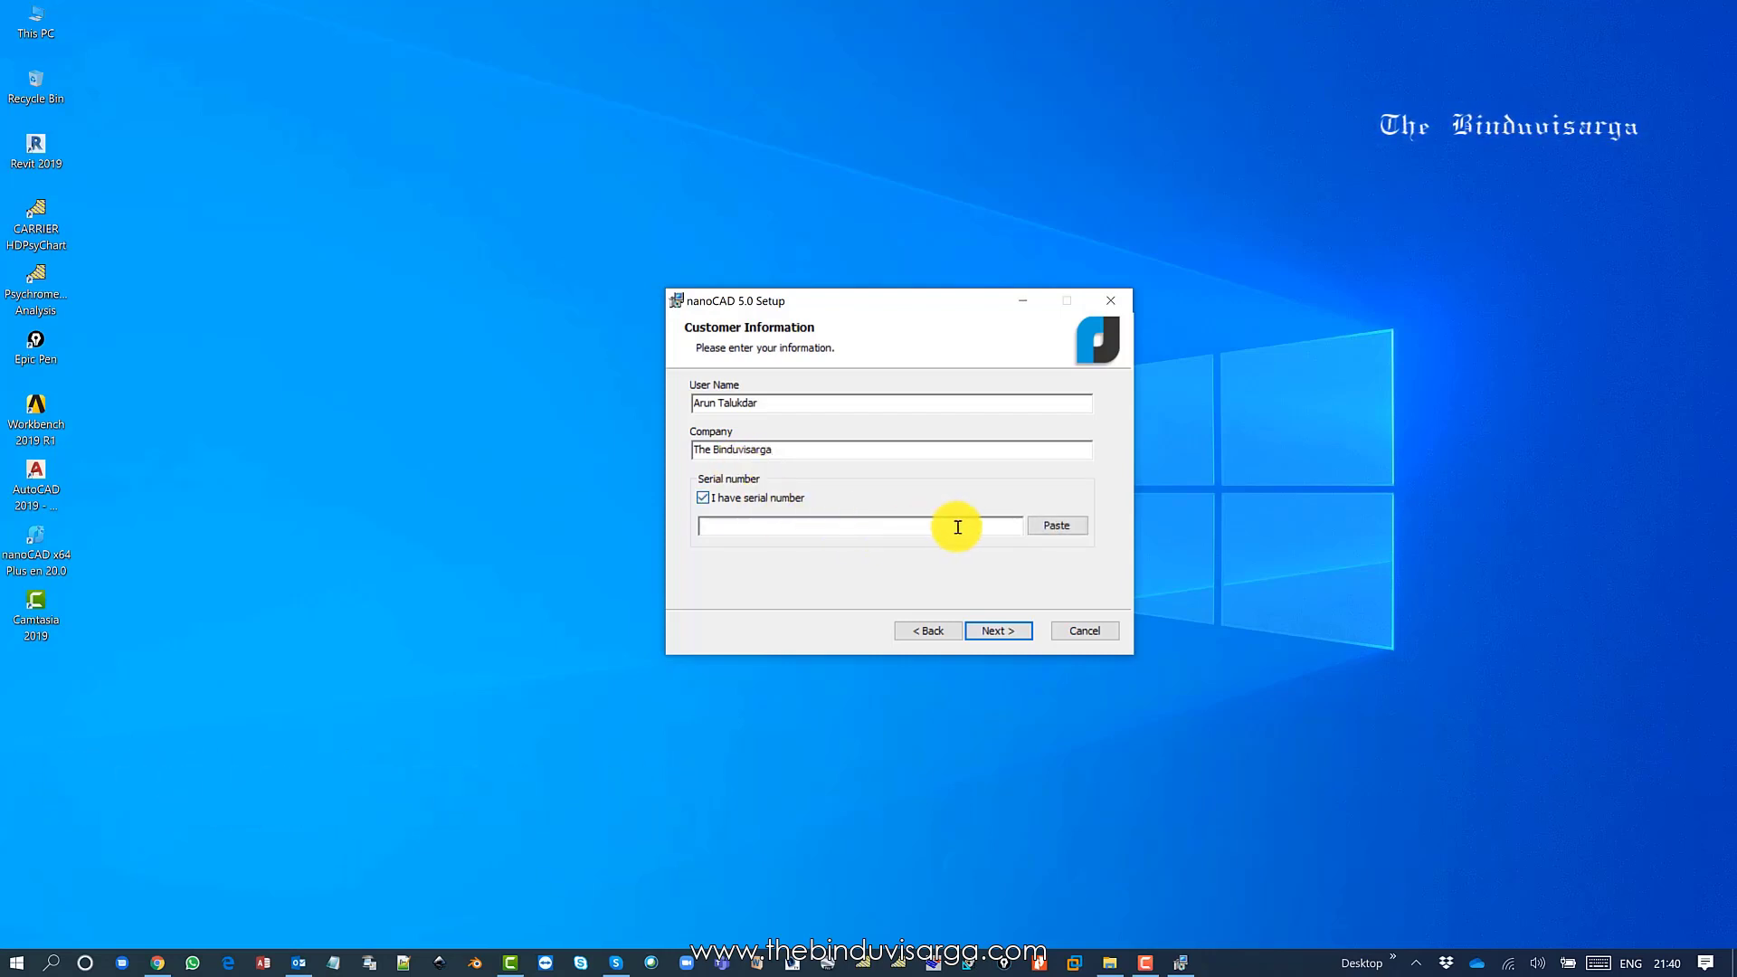
left_click(1055, 525)
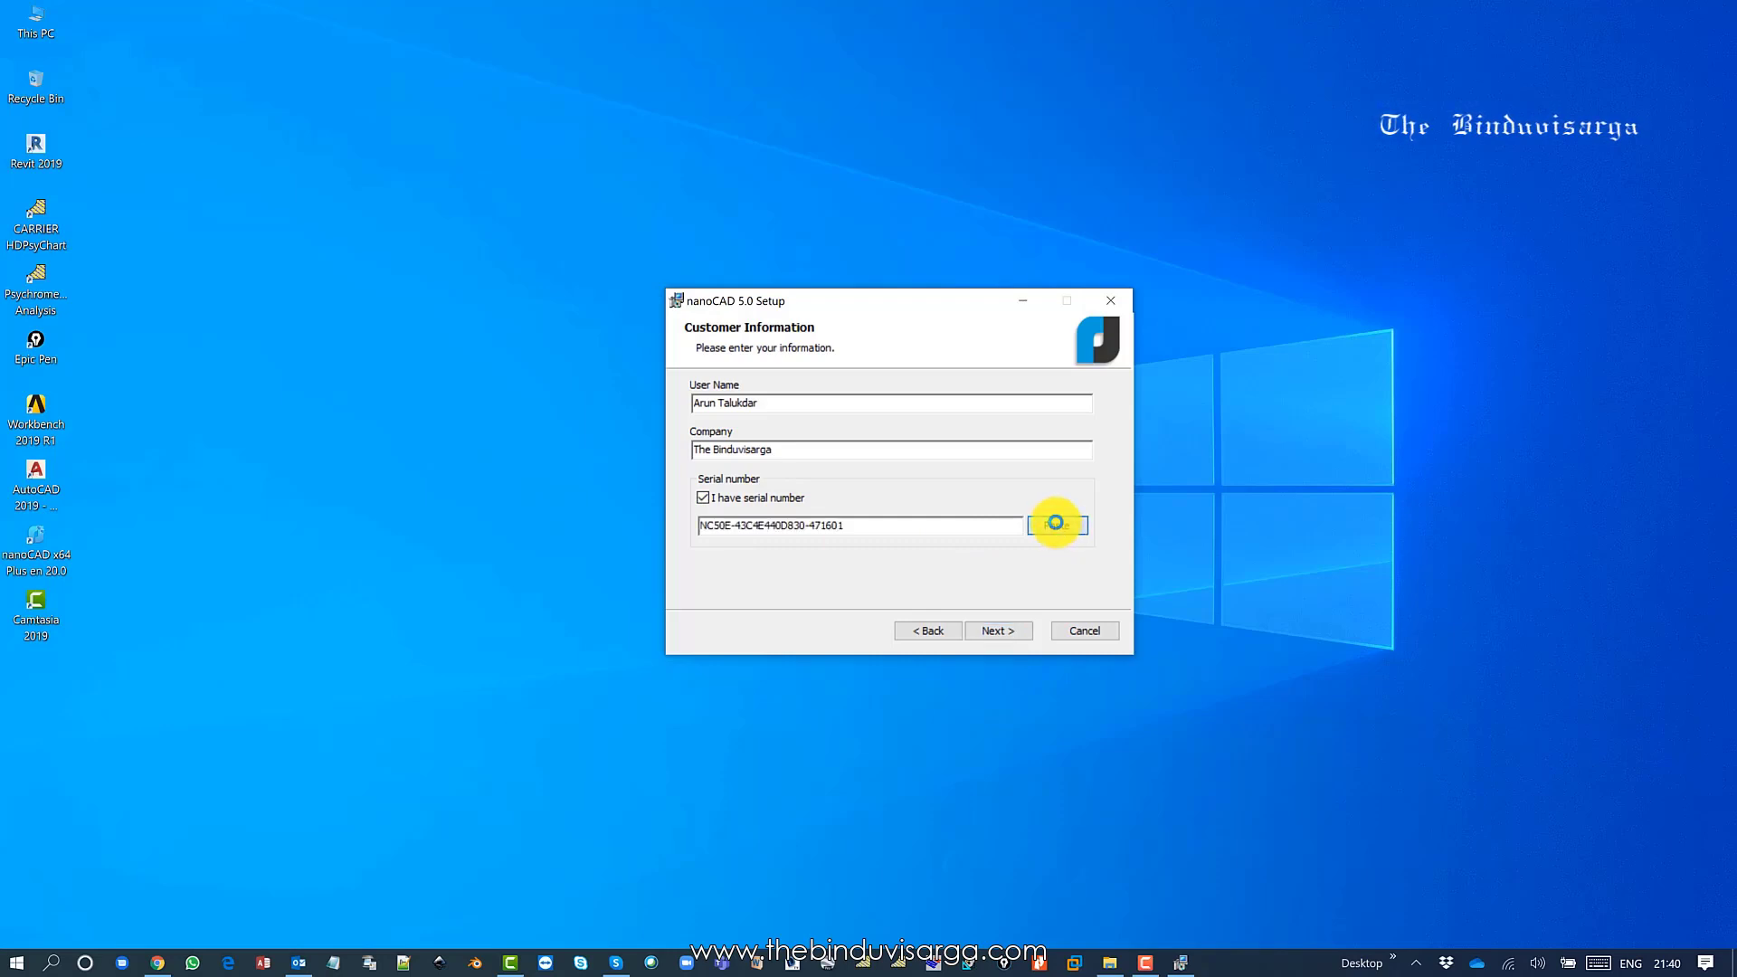
left_click(986, 631)
left_click(986, 630)
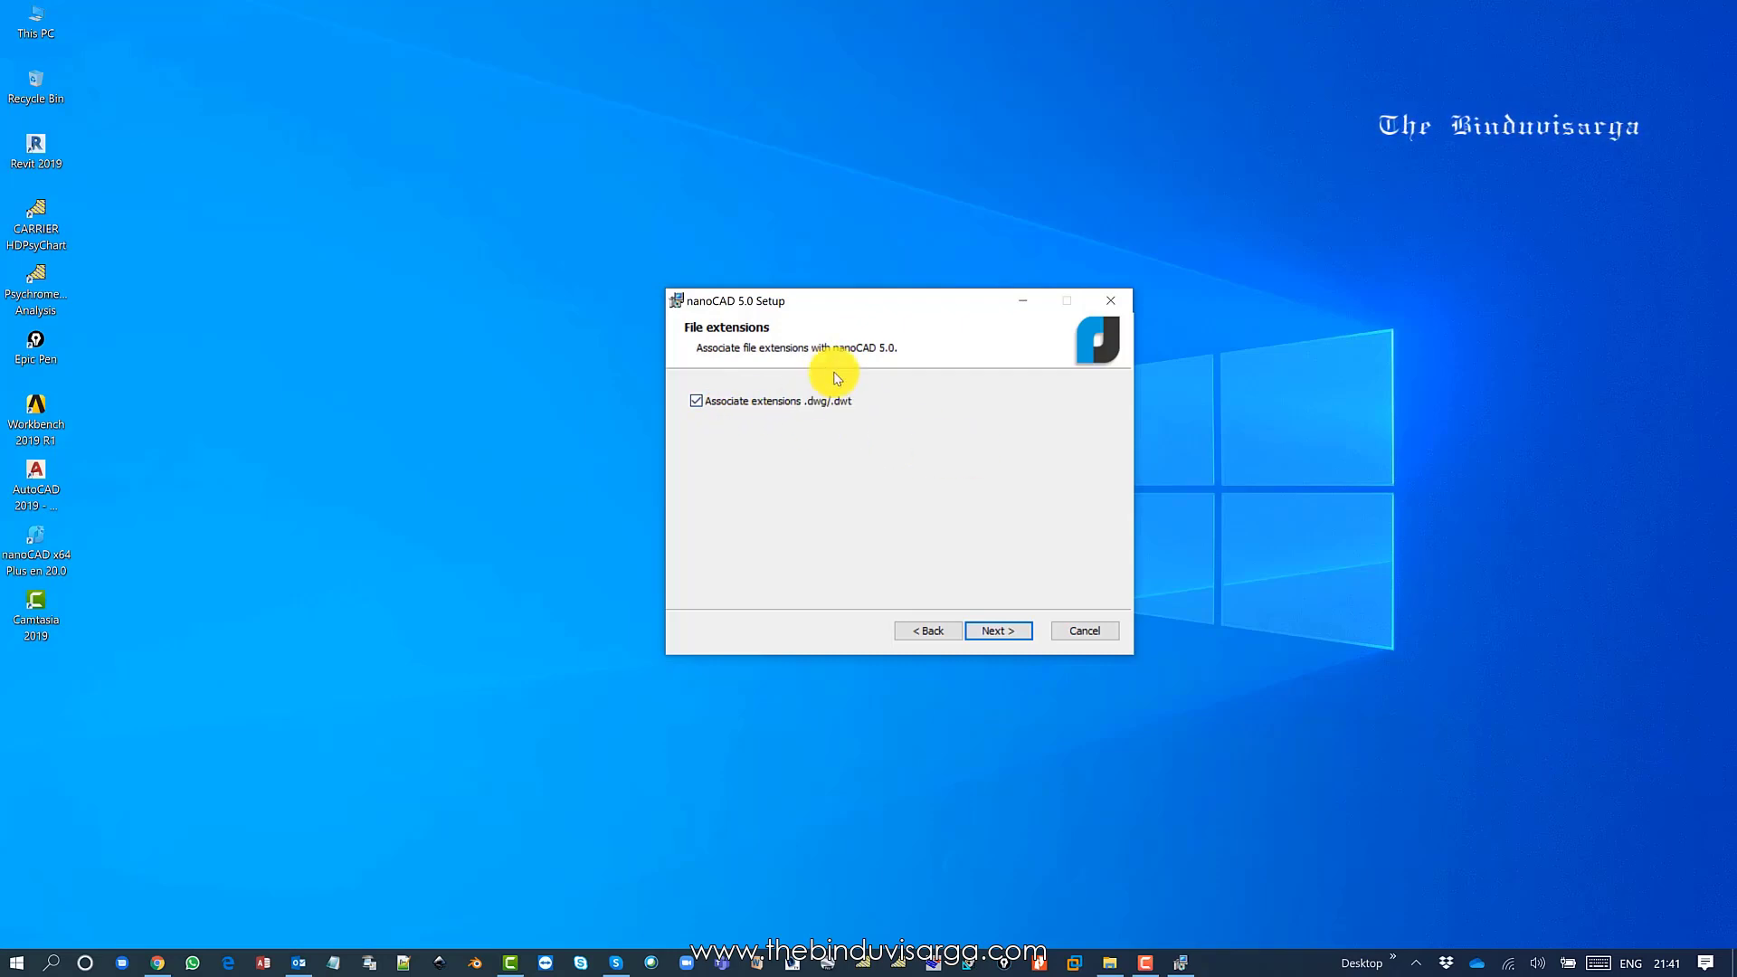
Keep .dwg/.dwt association enabled and install nanoCAD 5.0.
left_click(997, 631)
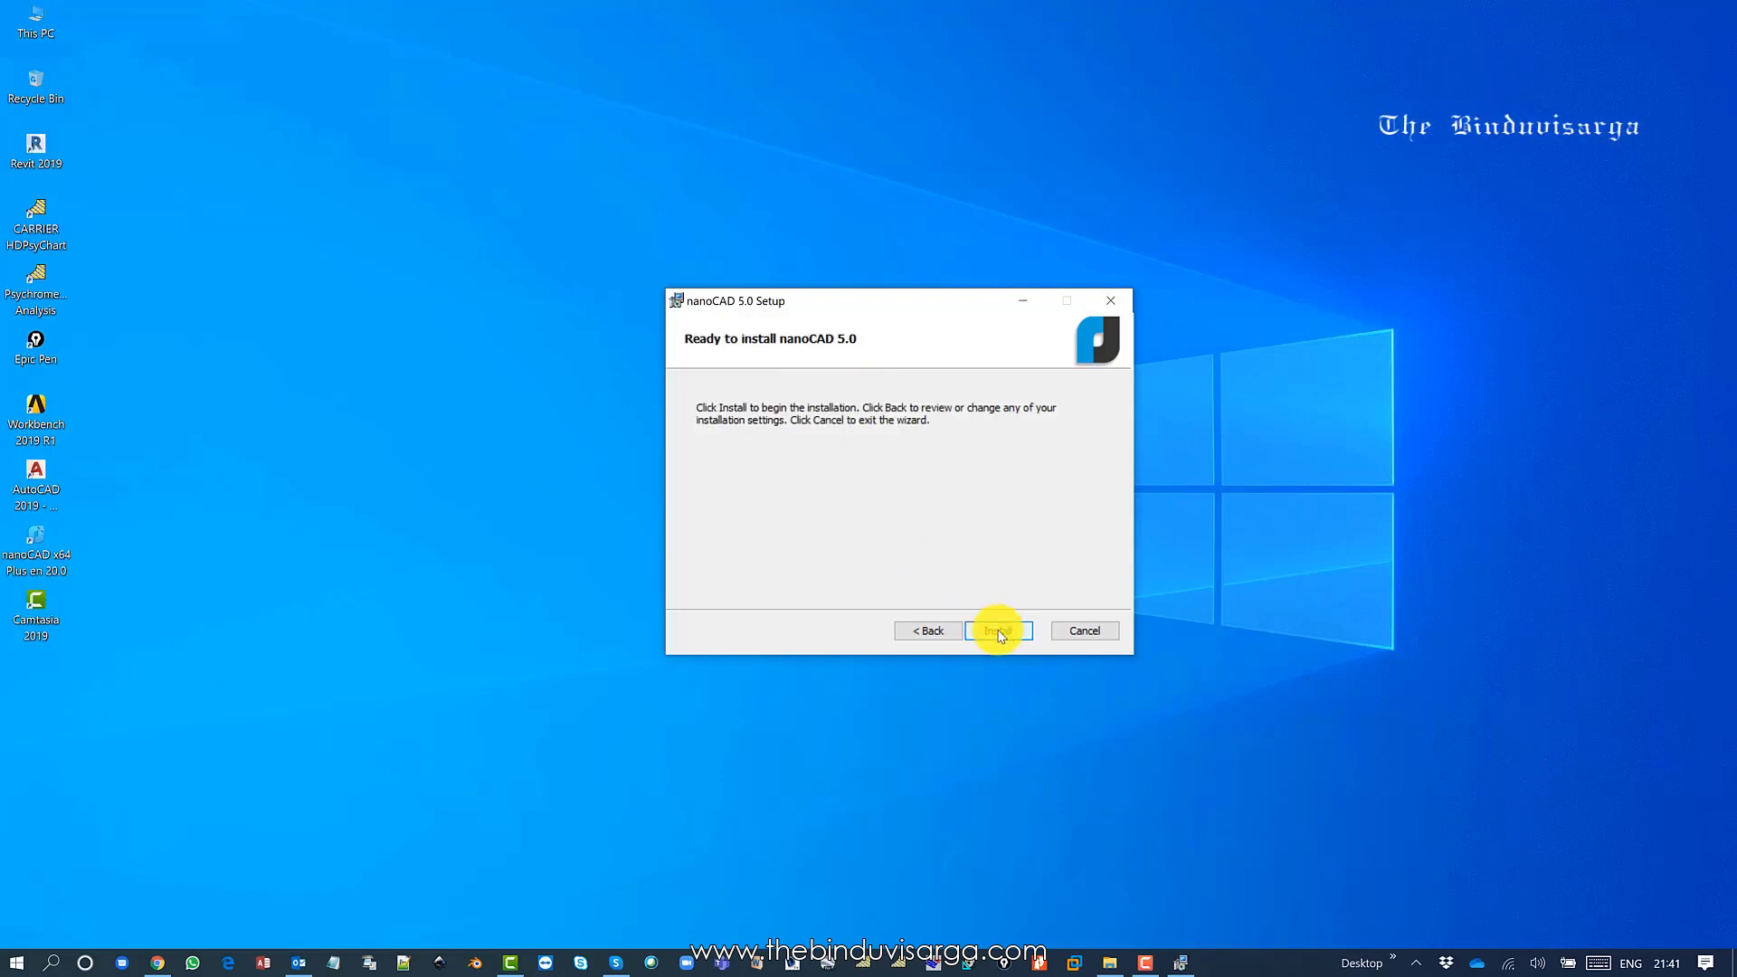
left_click(999, 631)
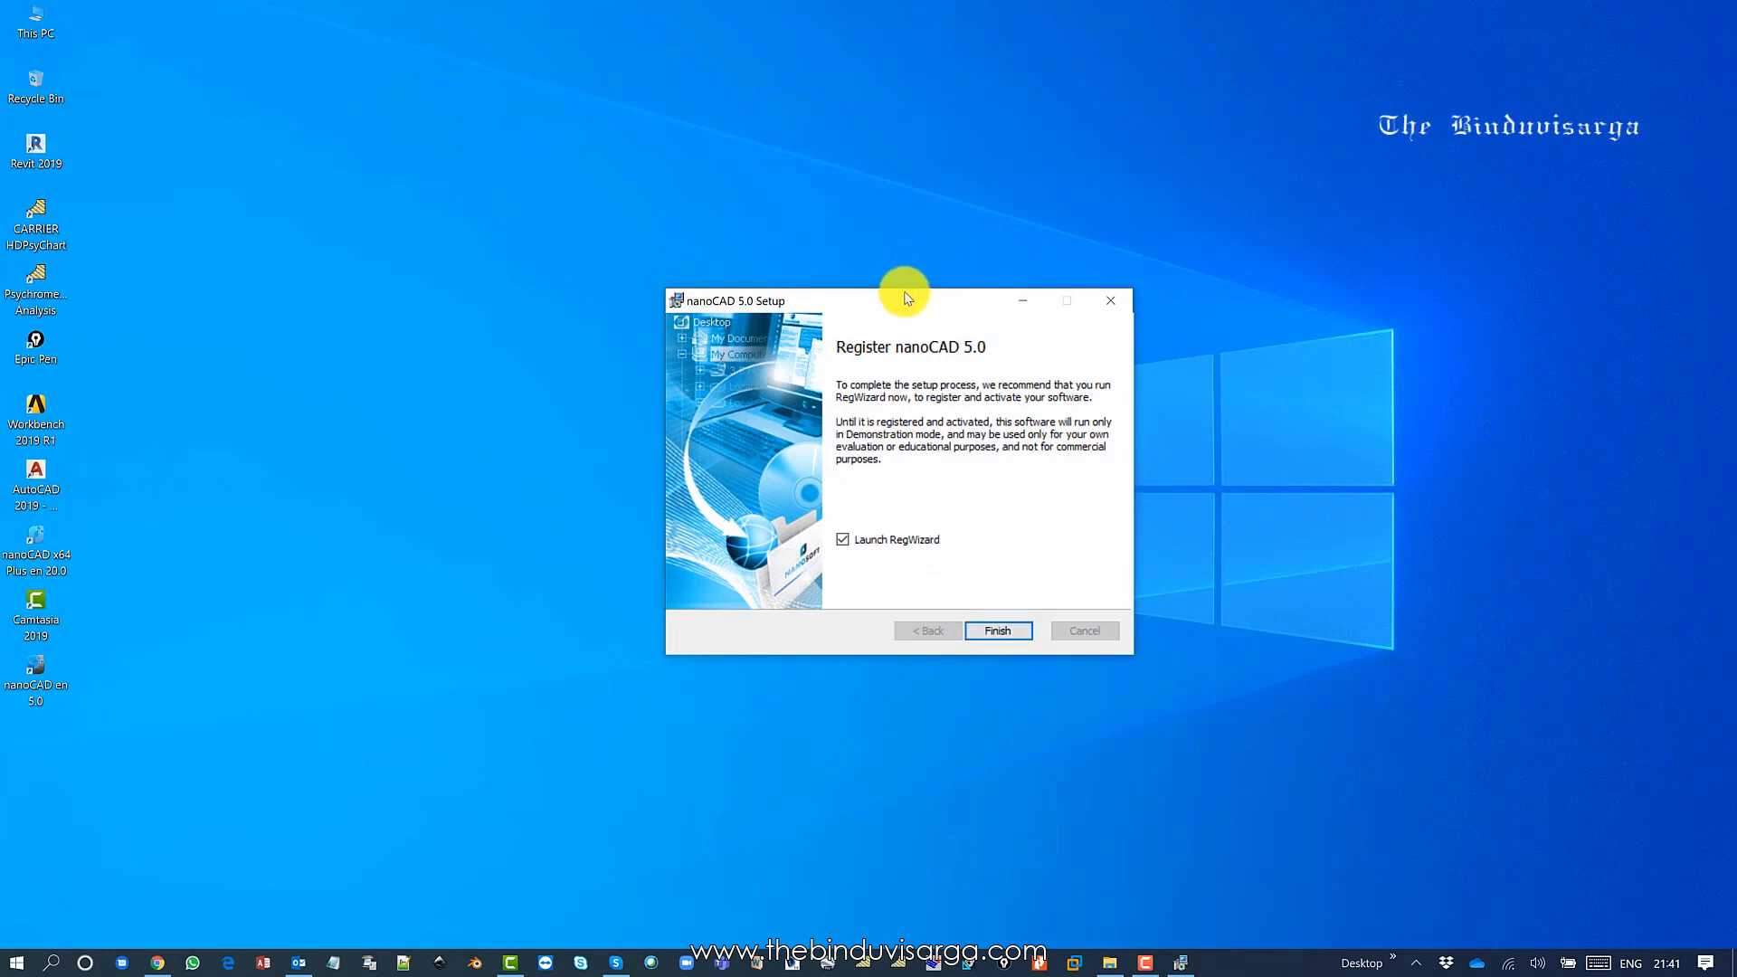
Finish setup into RegiWizard, accept the pre-filled serial number, and type the user's e-mail as login.
left_click_drag(899, 299, 962, 294)
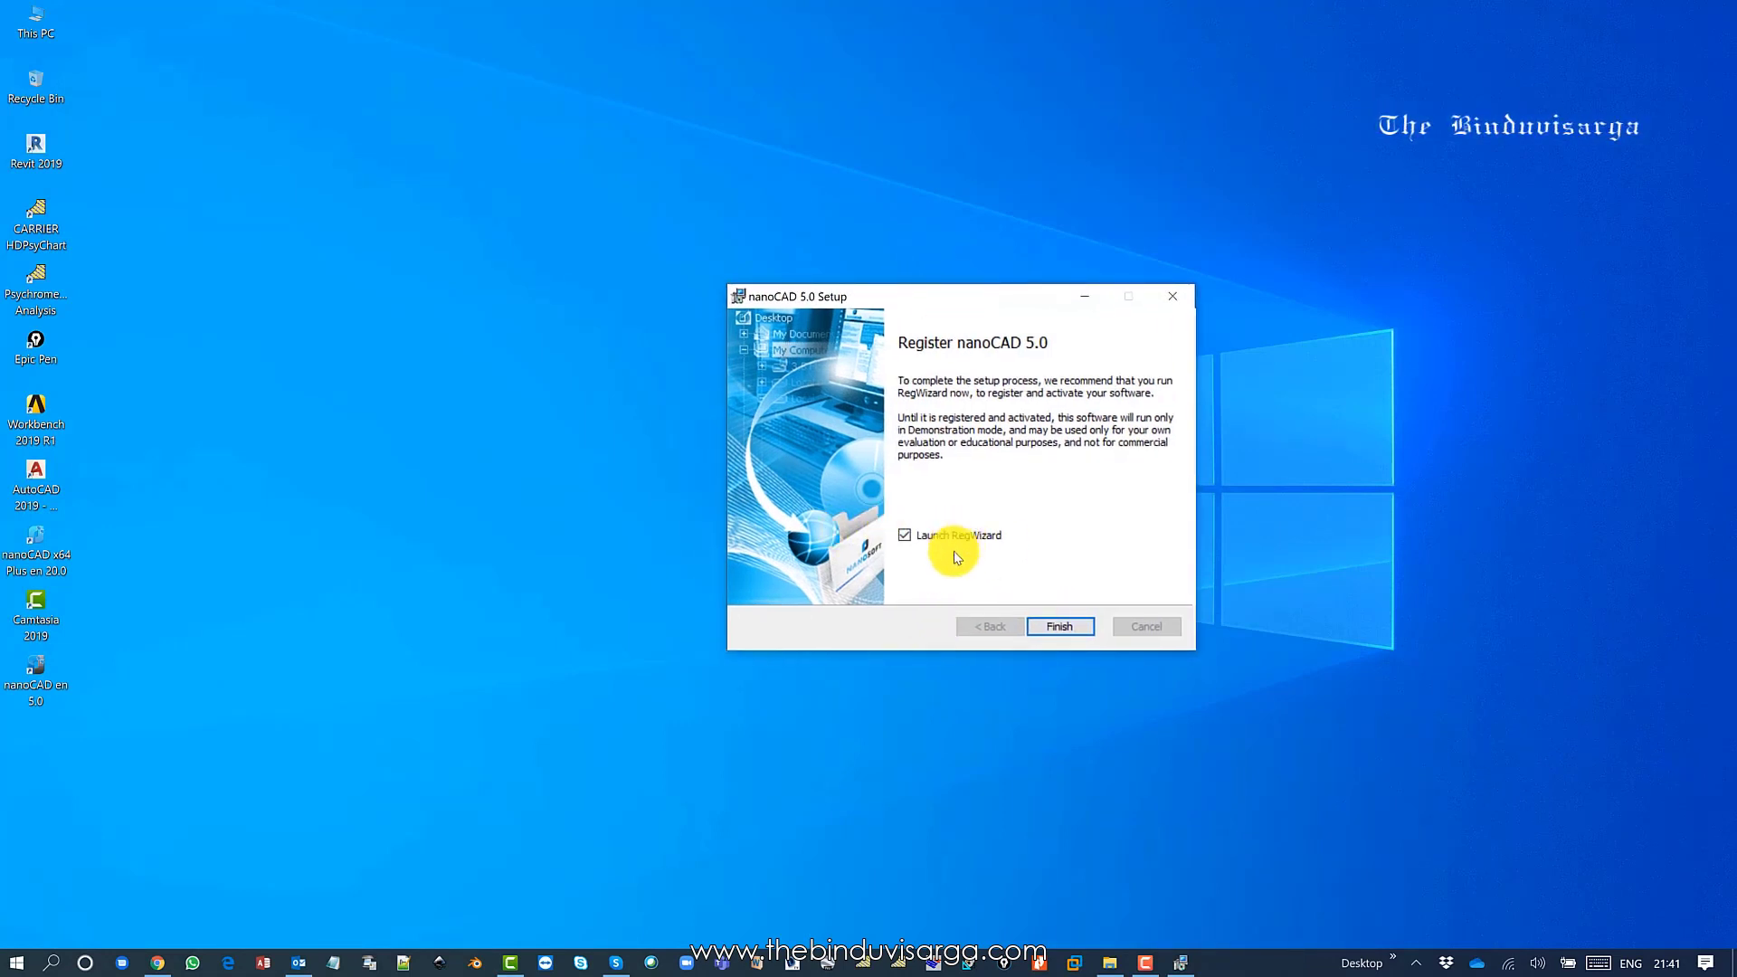
left_click(1060, 628)
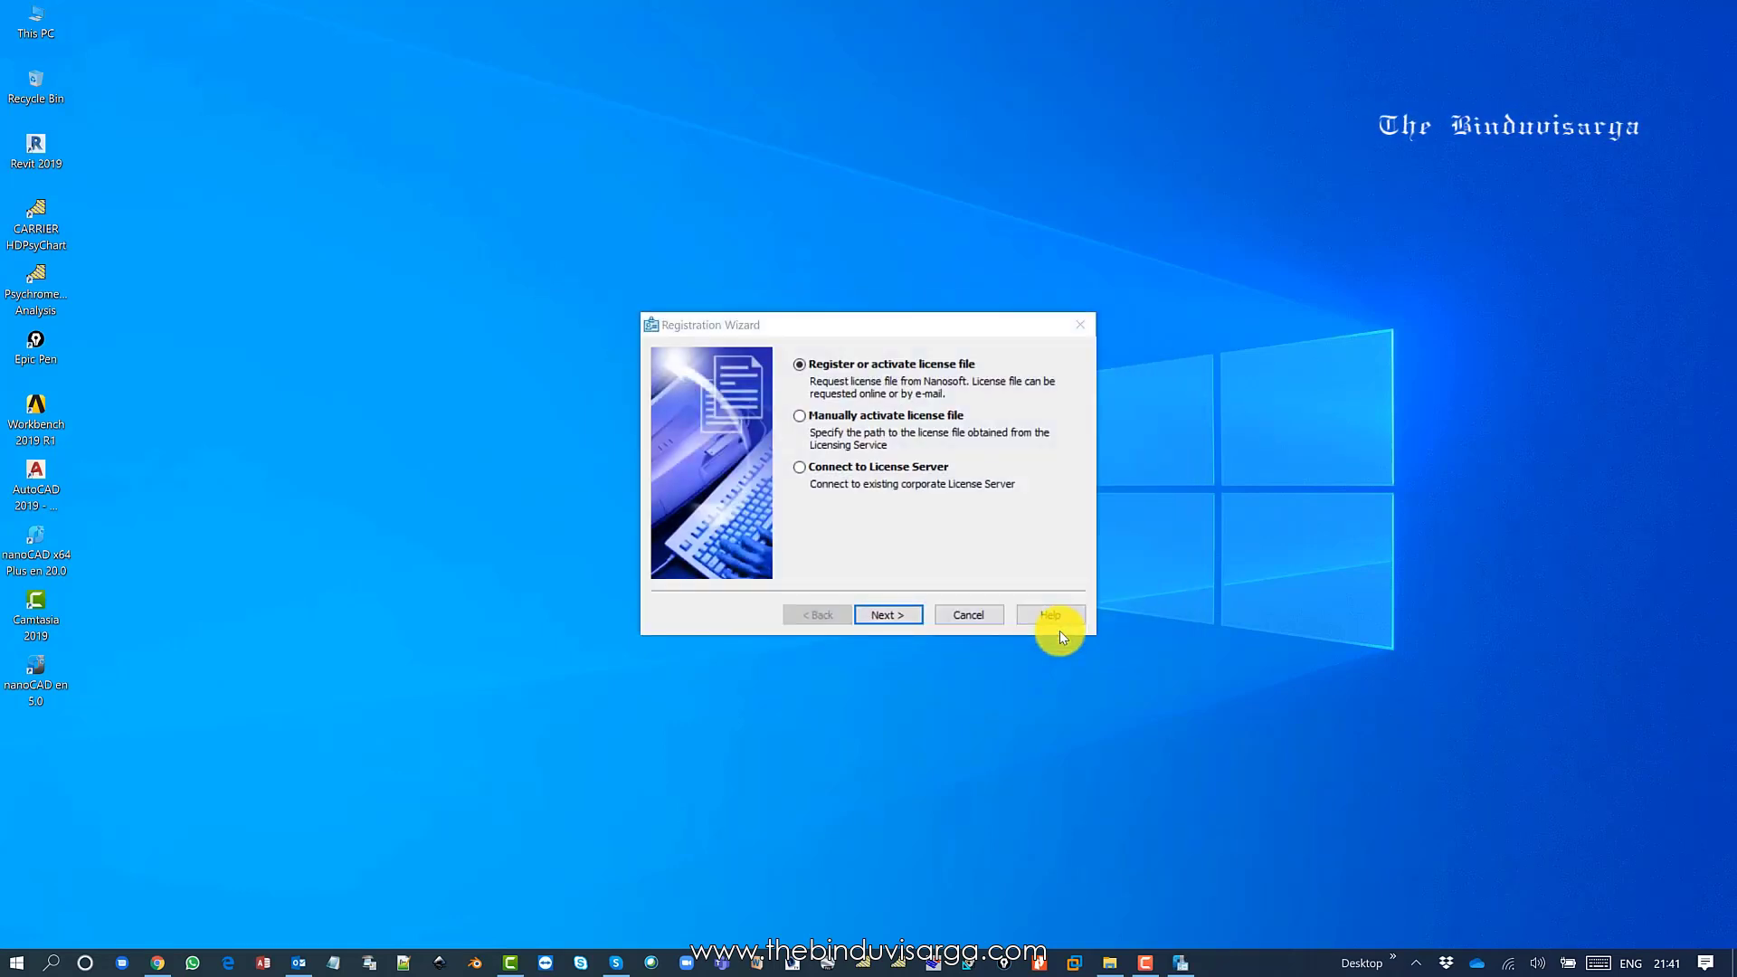
left_click(885, 615)
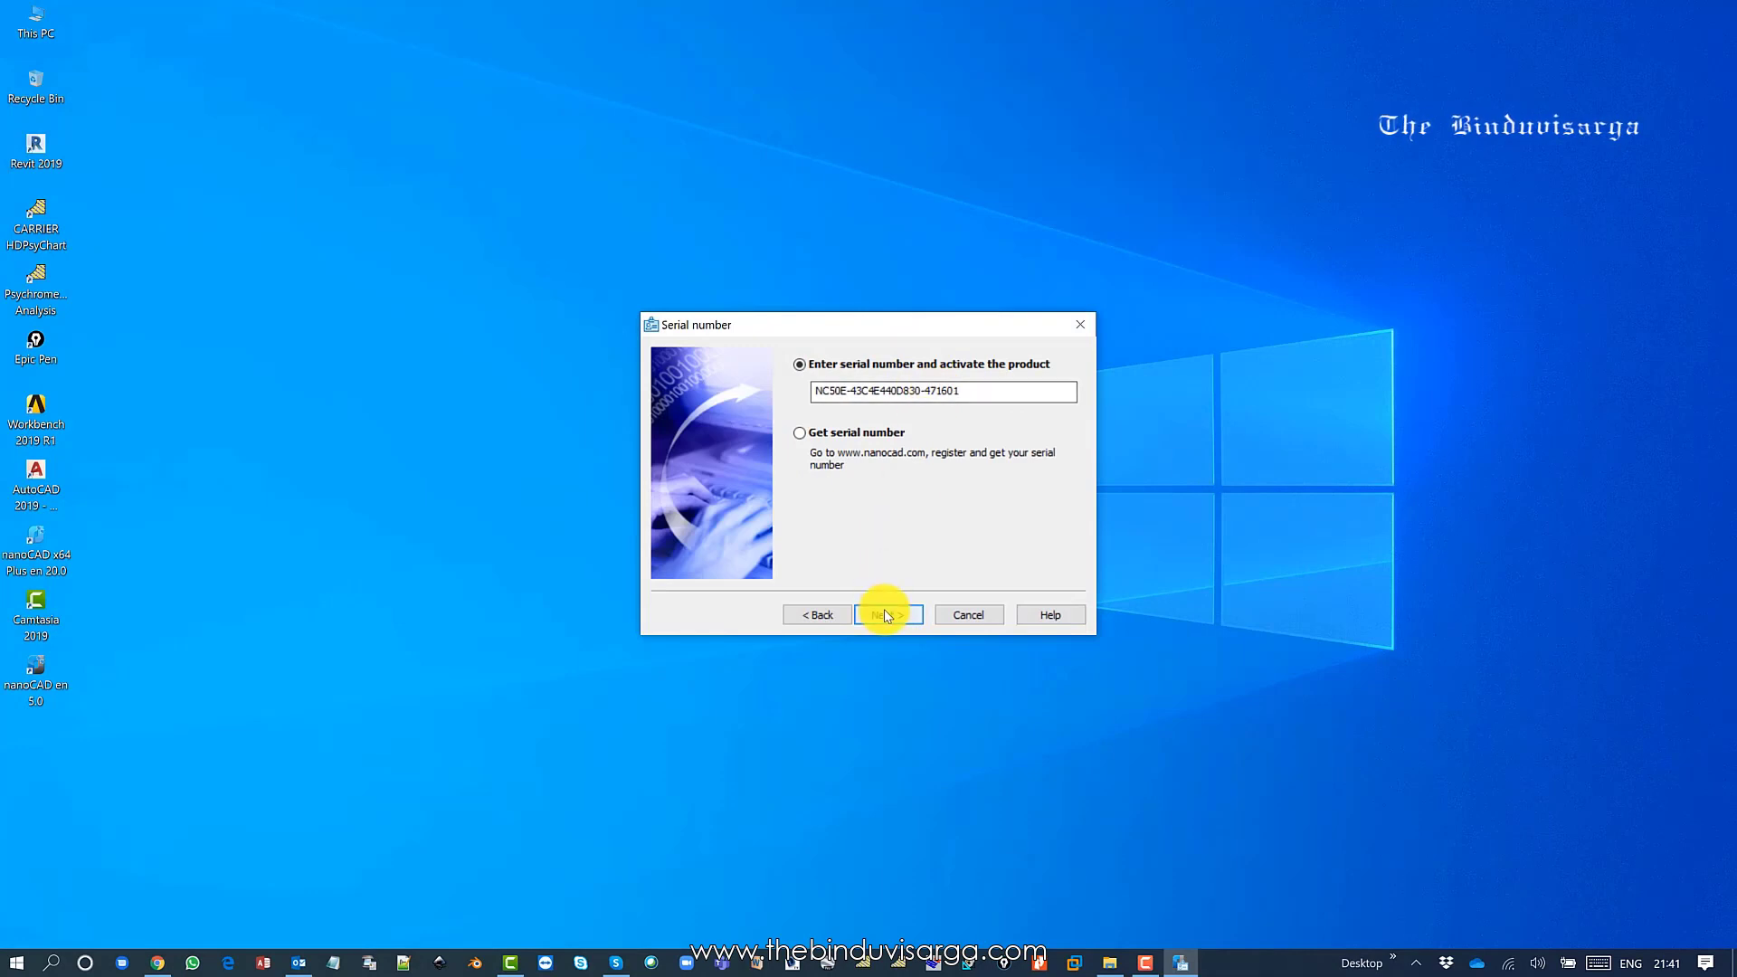
left_click(884, 616)
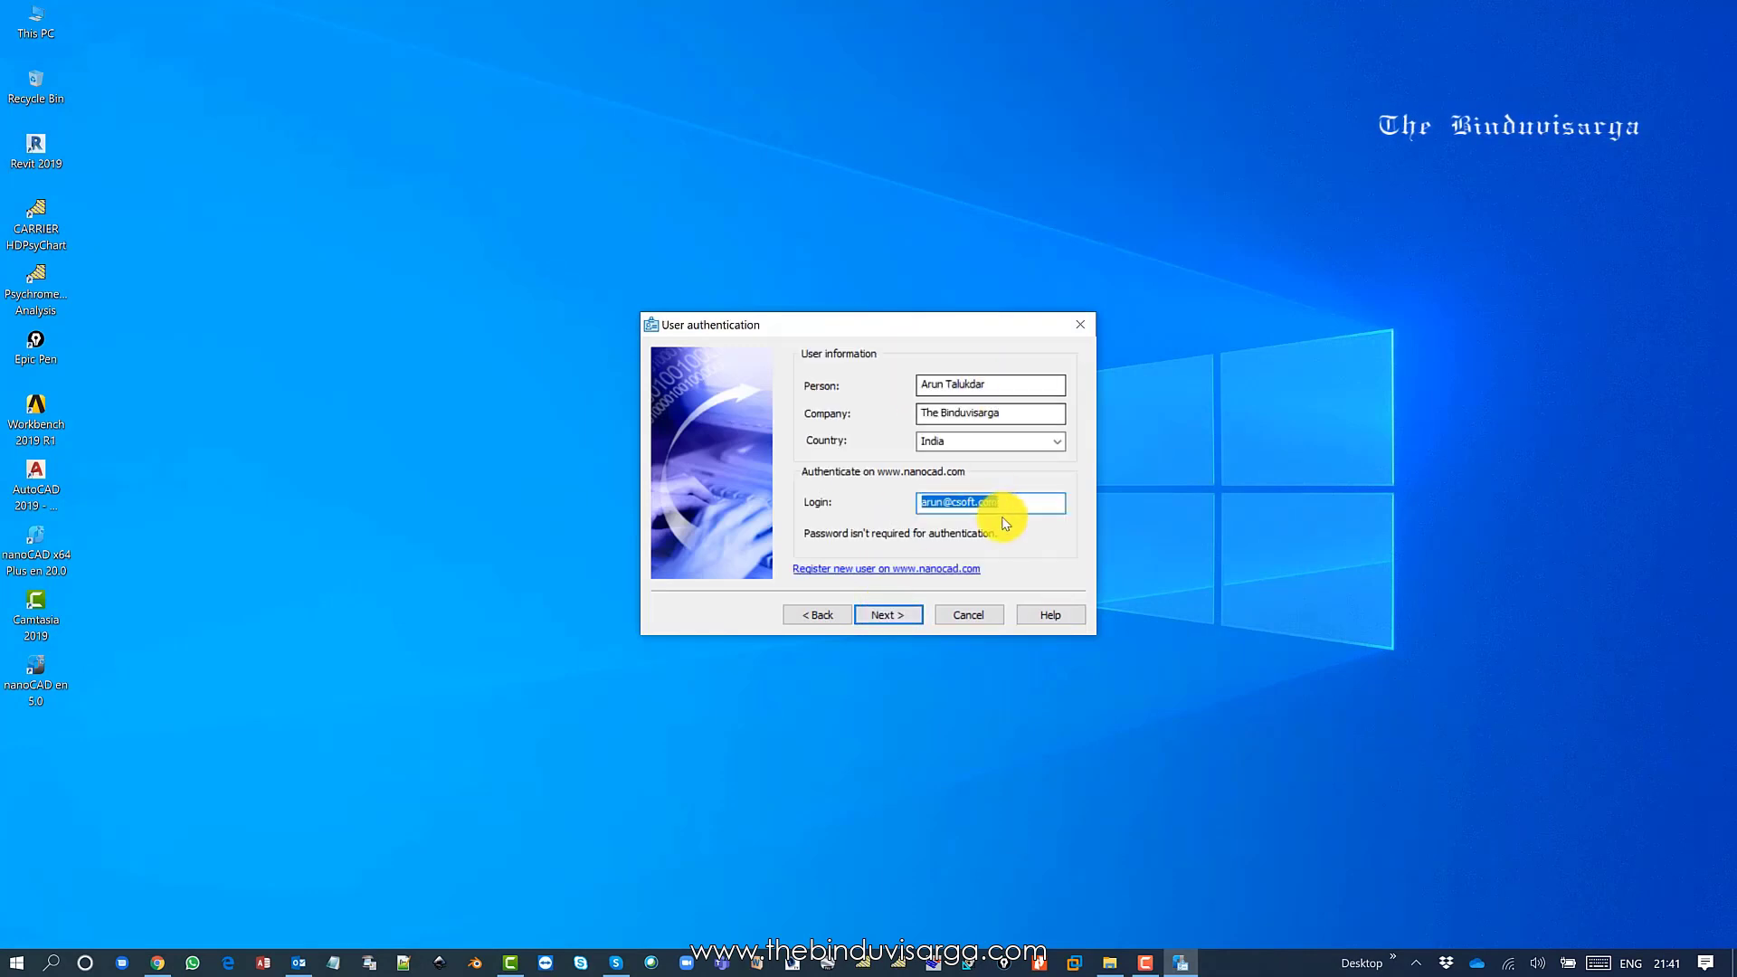
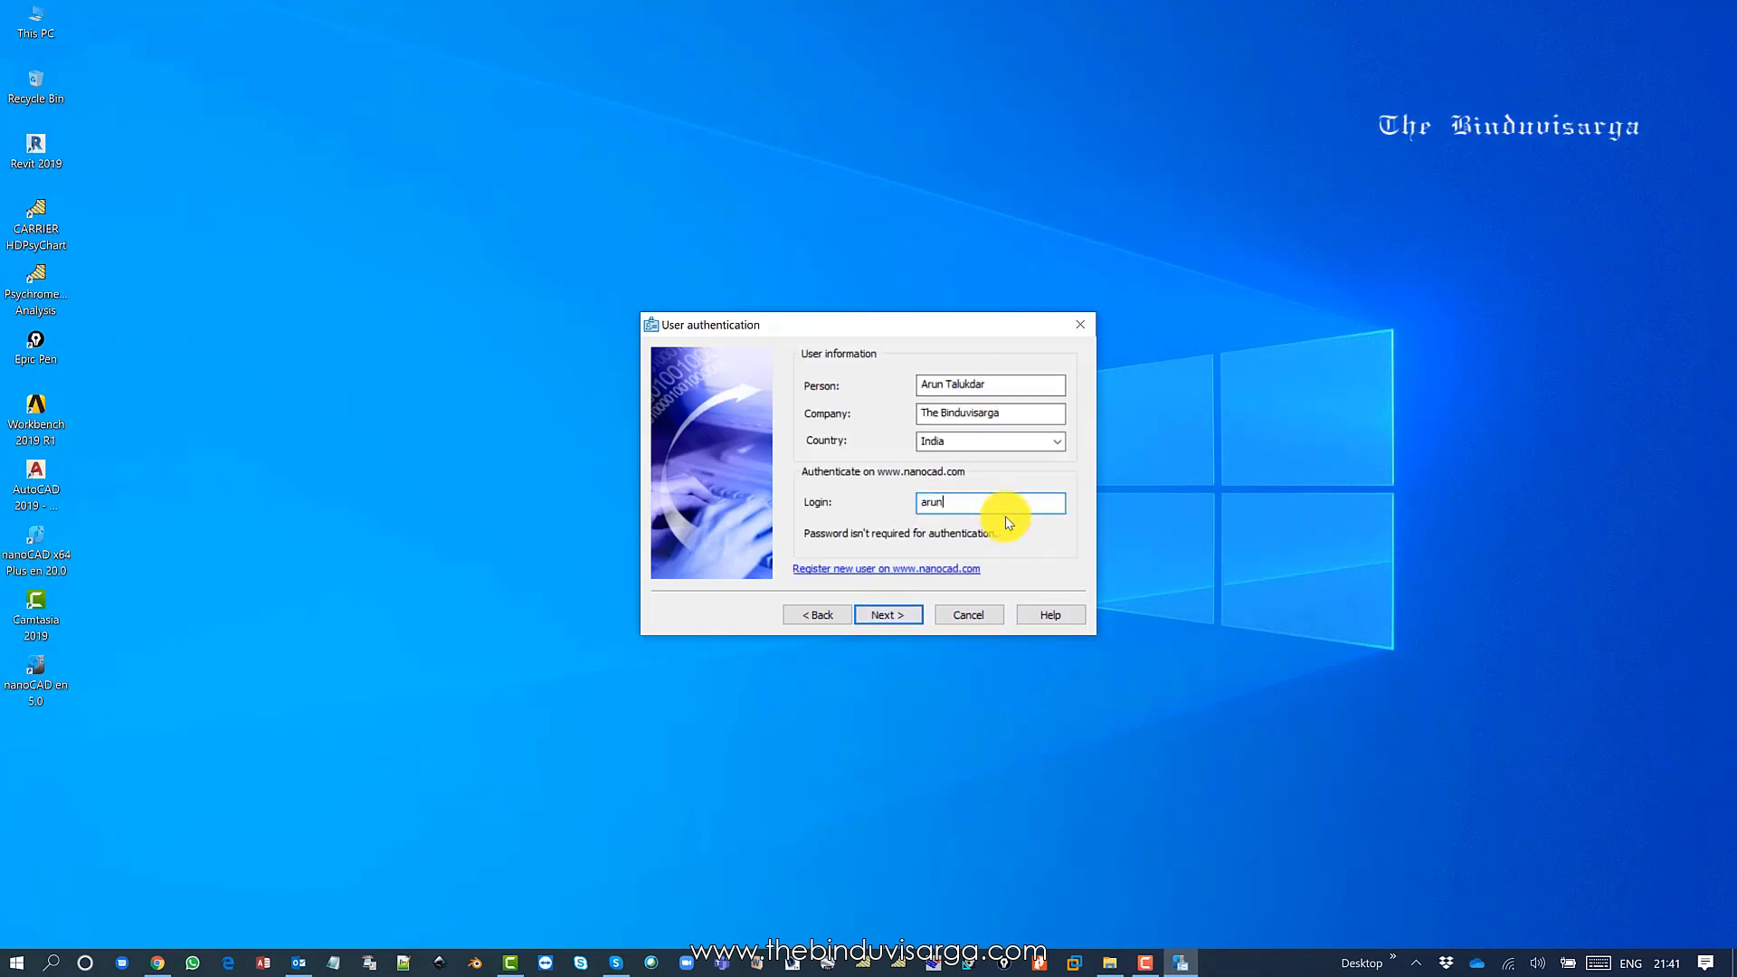
Confirm the registration details, tie the licence to this computer, request it online, and finish.
left_click(886, 616)
left_click(886, 616)
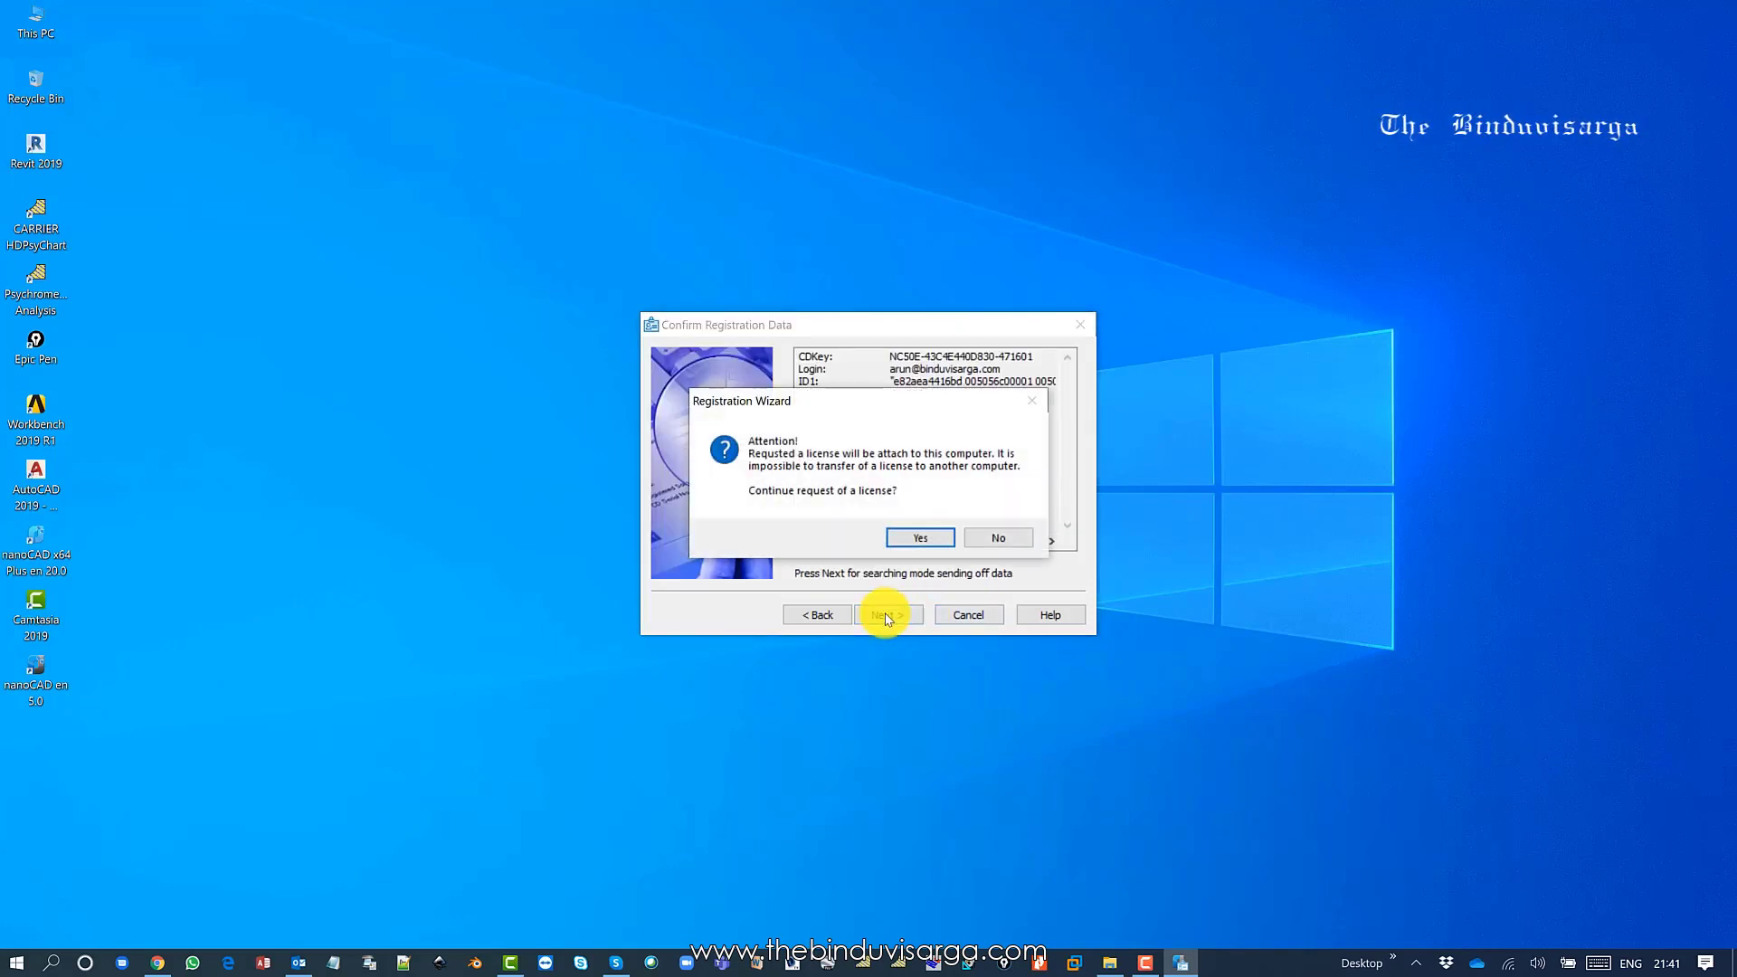
left_click(906, 538)
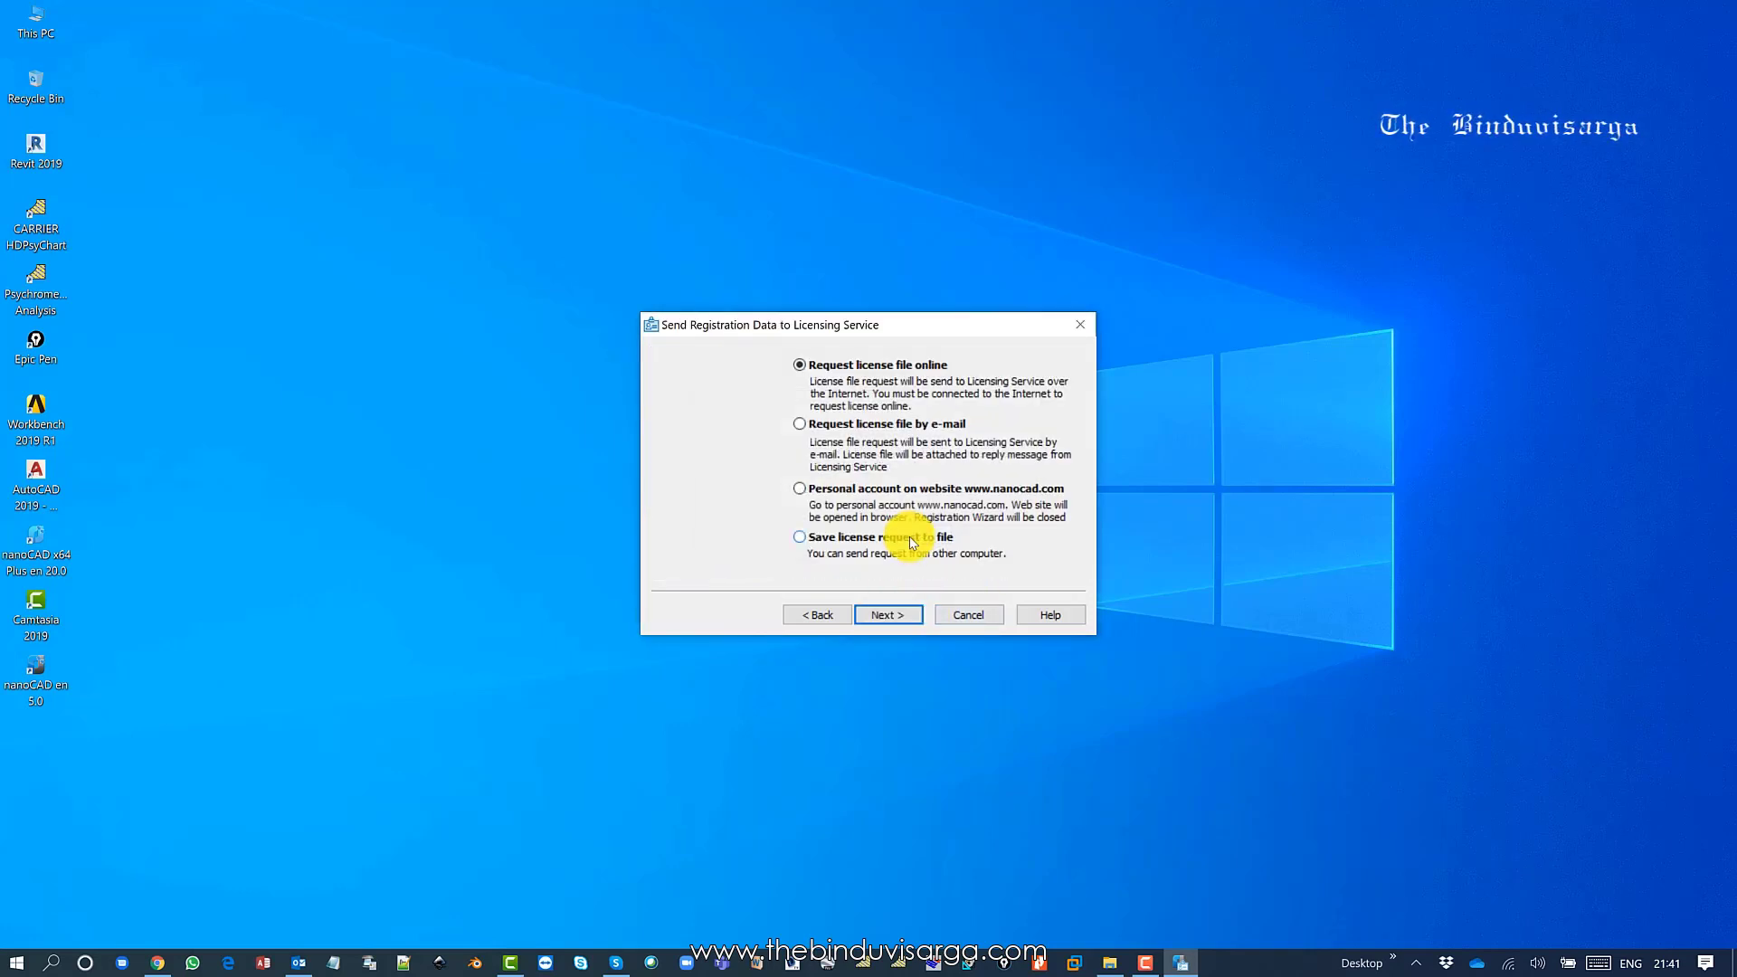
left_click(891, 615)
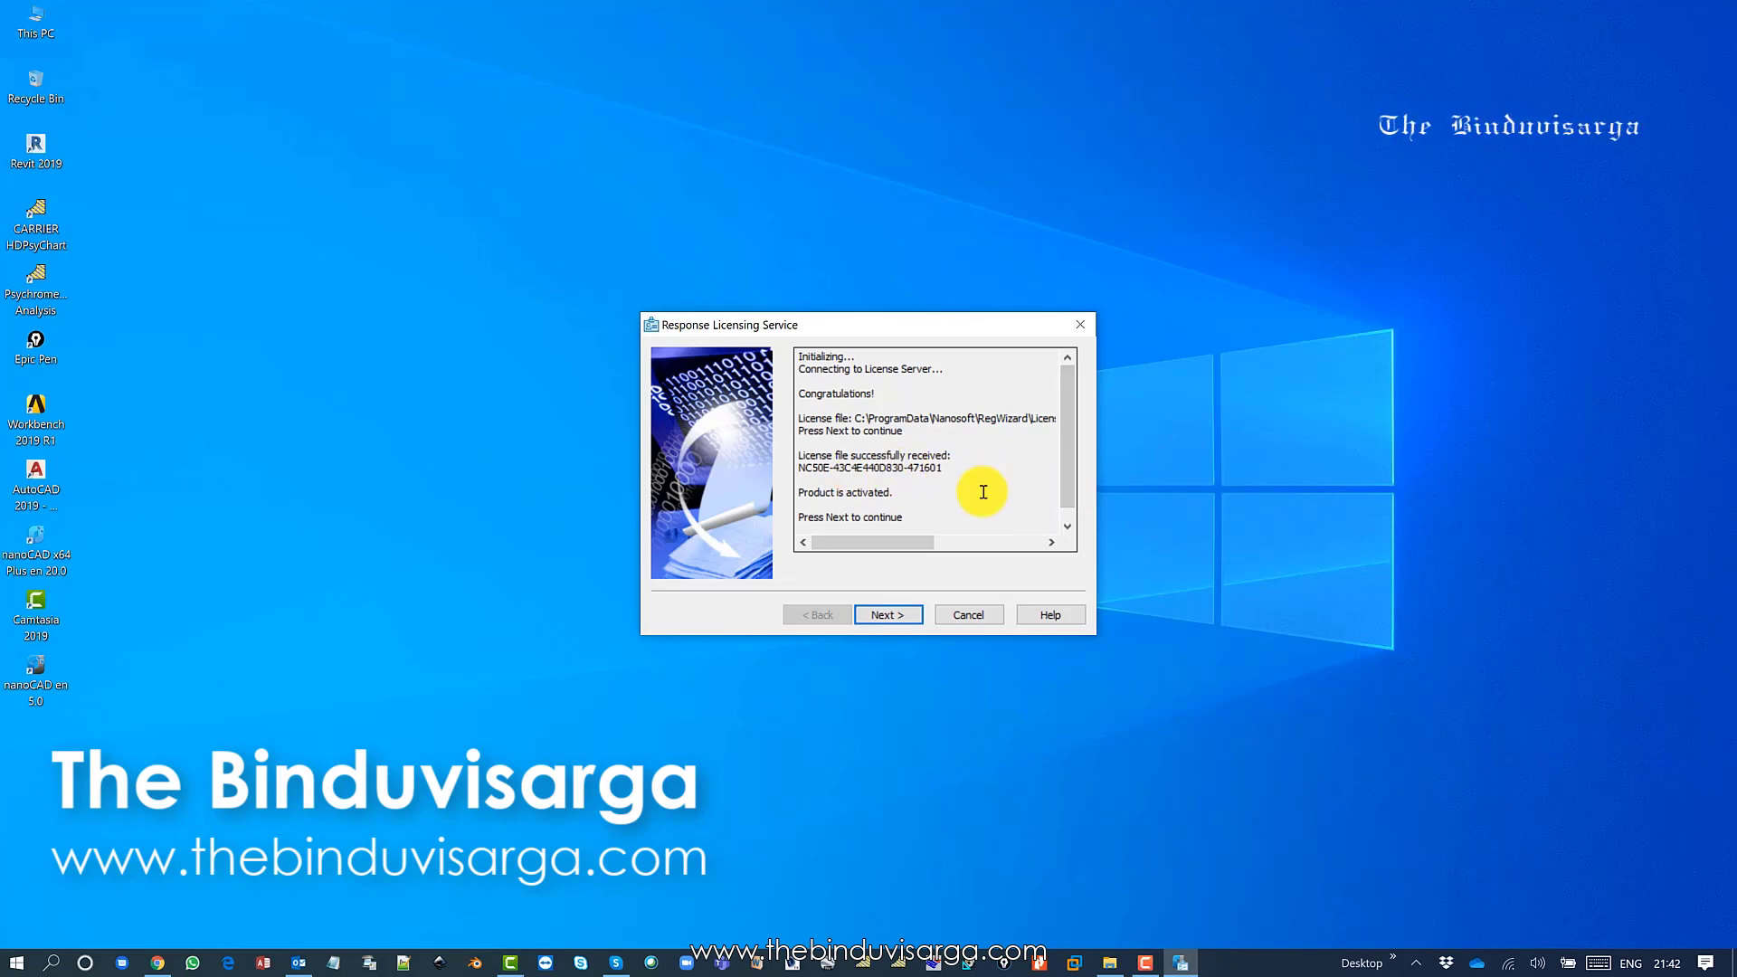
left_click(890, 616)
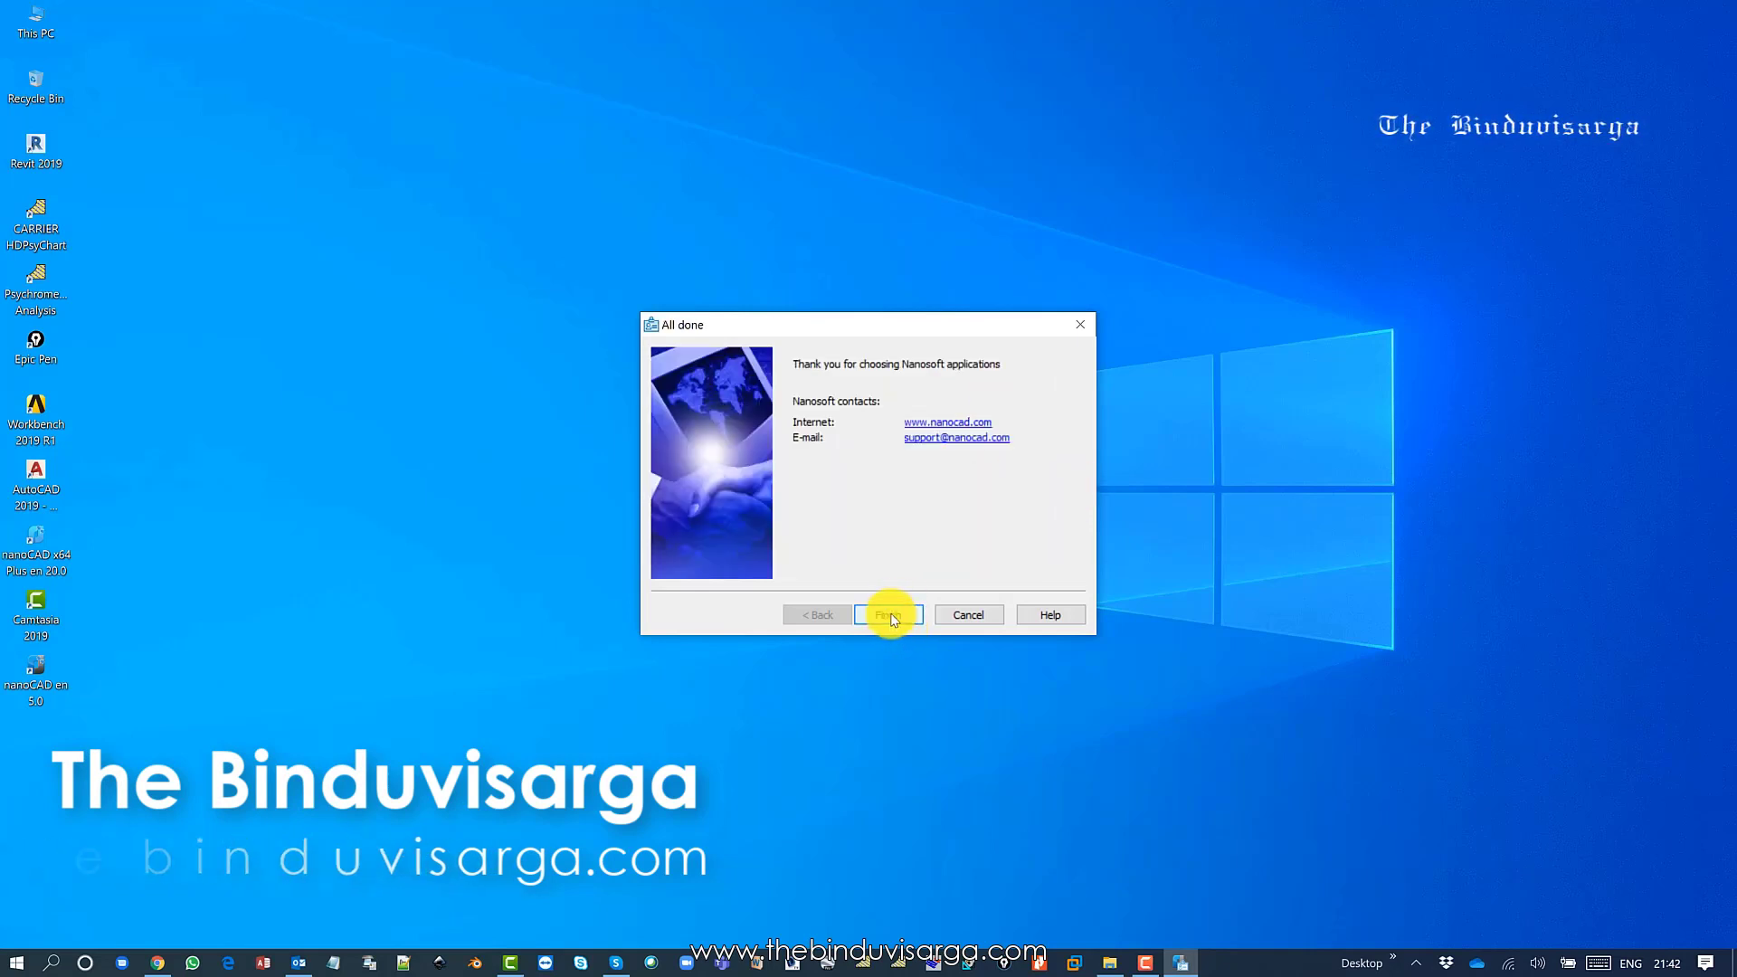
left_click(889, 615)
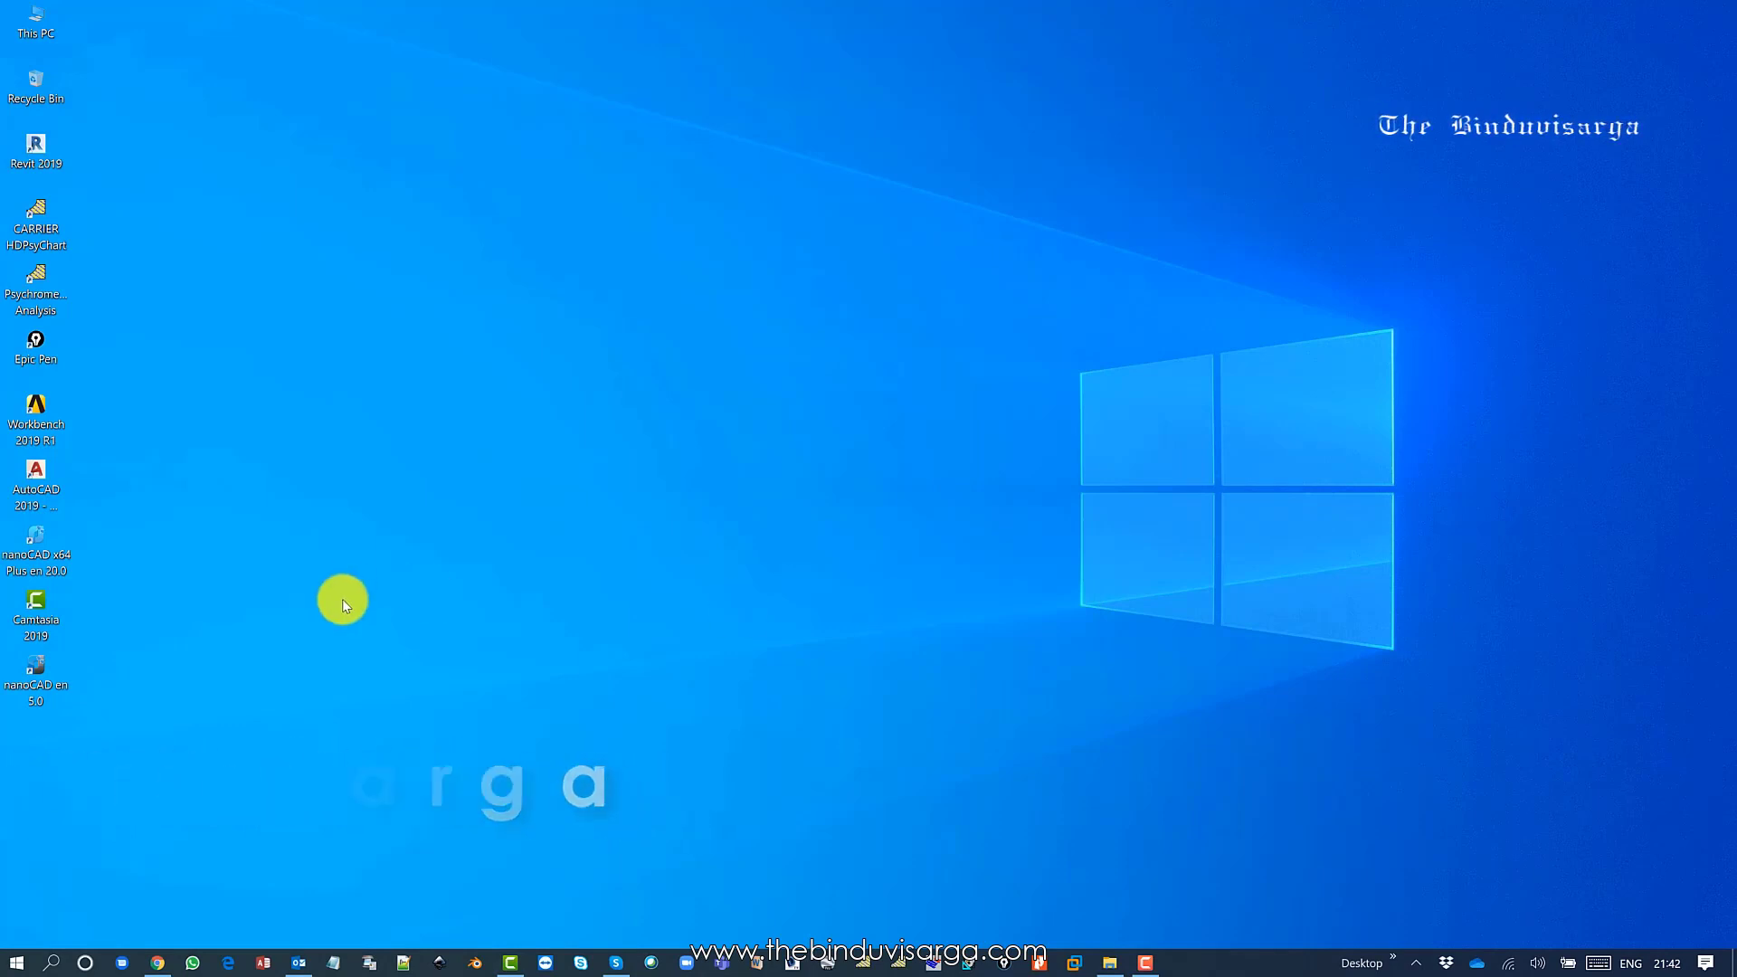
Launch nanoCAD en 5.0, close the welcome screen, and create the blank drawing Untitled0.
double_click(50, 674)
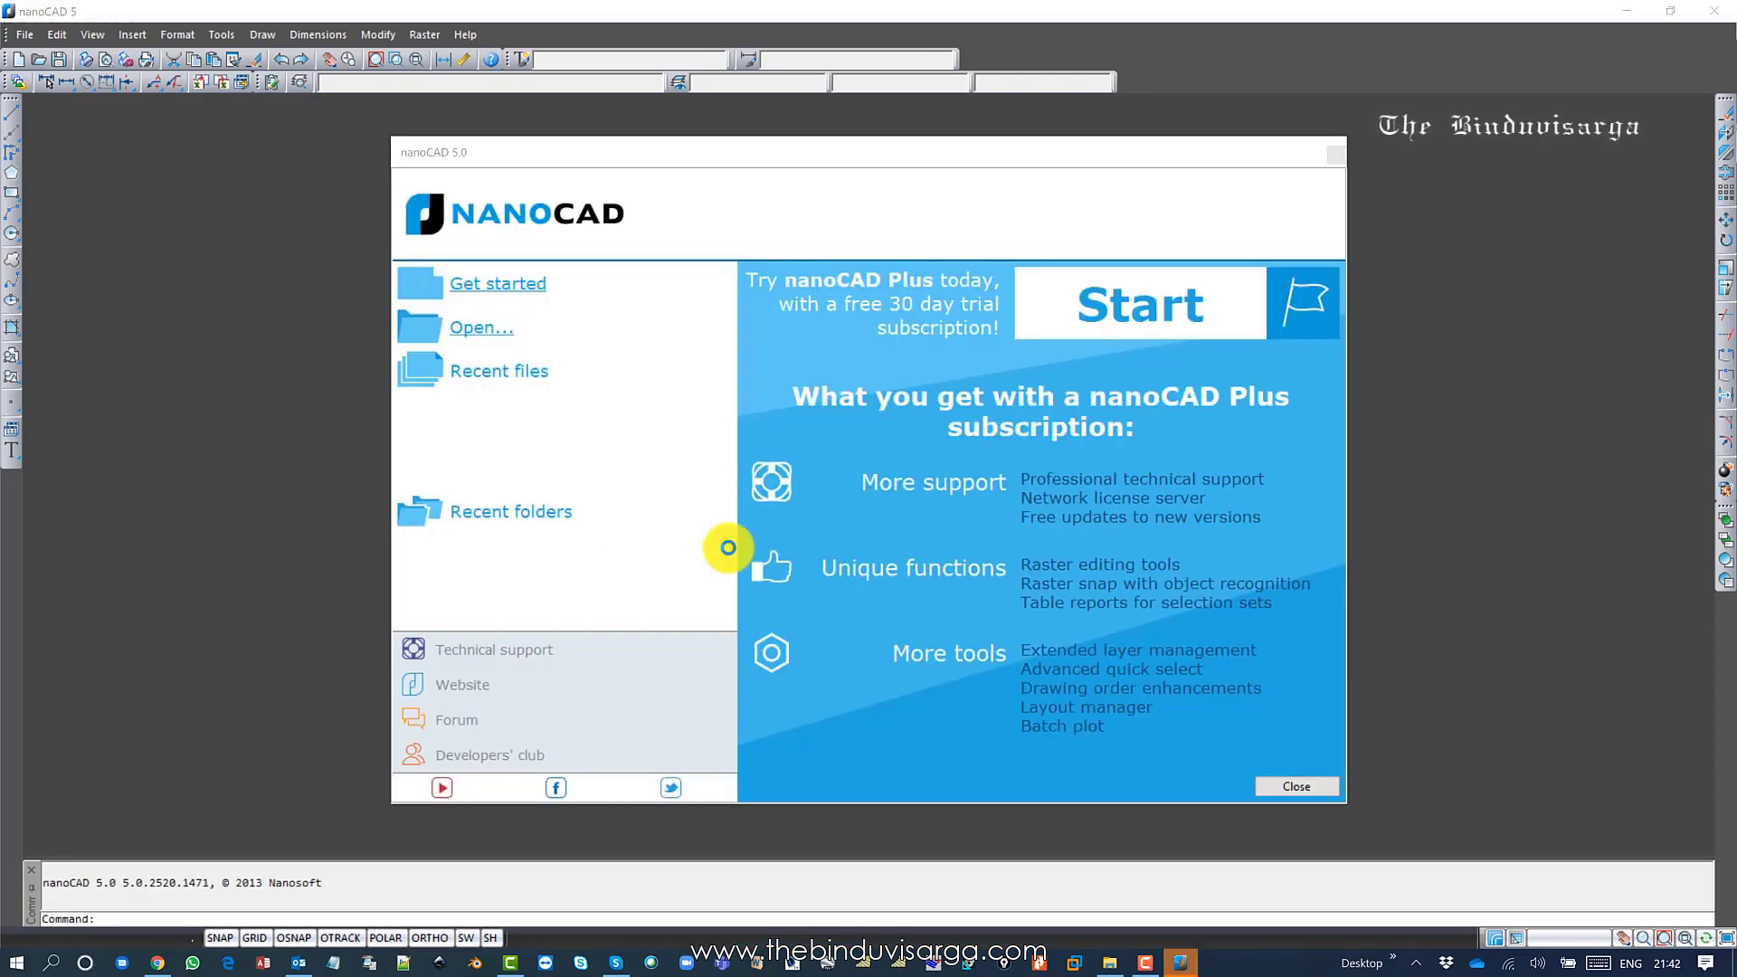
left_click(1298, 783)
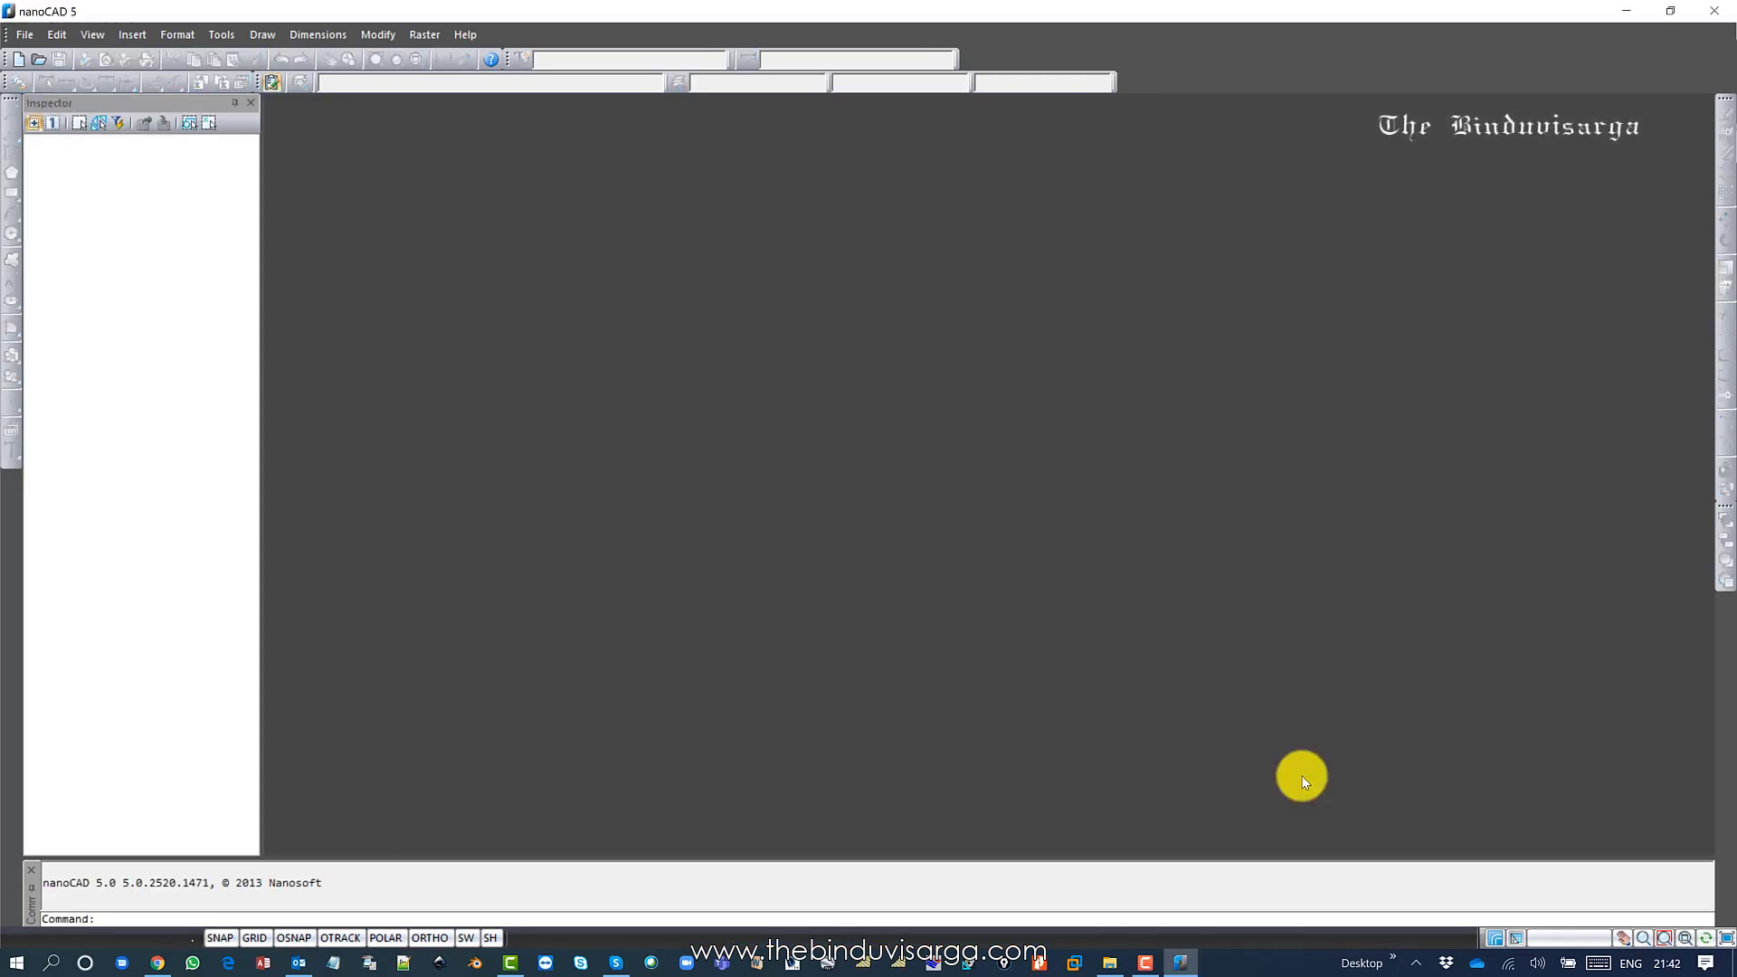
left_click(18, 59)
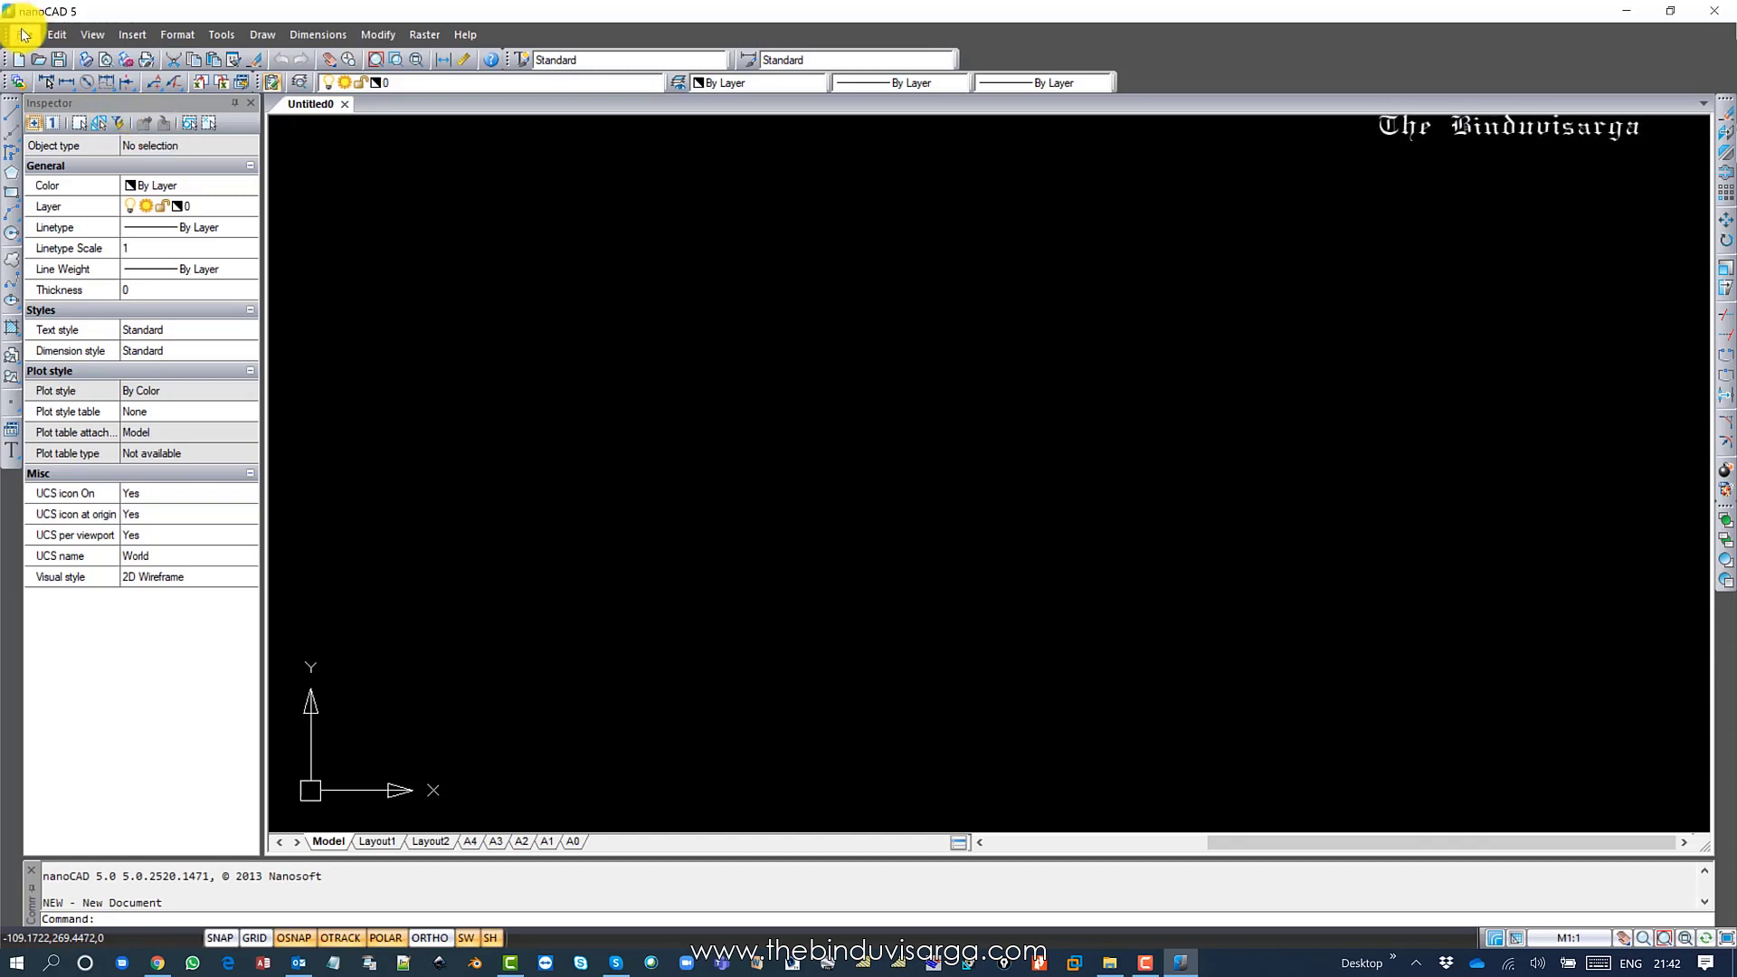
Browse the drawing commands menu, check the Layout1 sheet, and return to Model space.
left_click(262, 34)
mouse_move(425, 34)
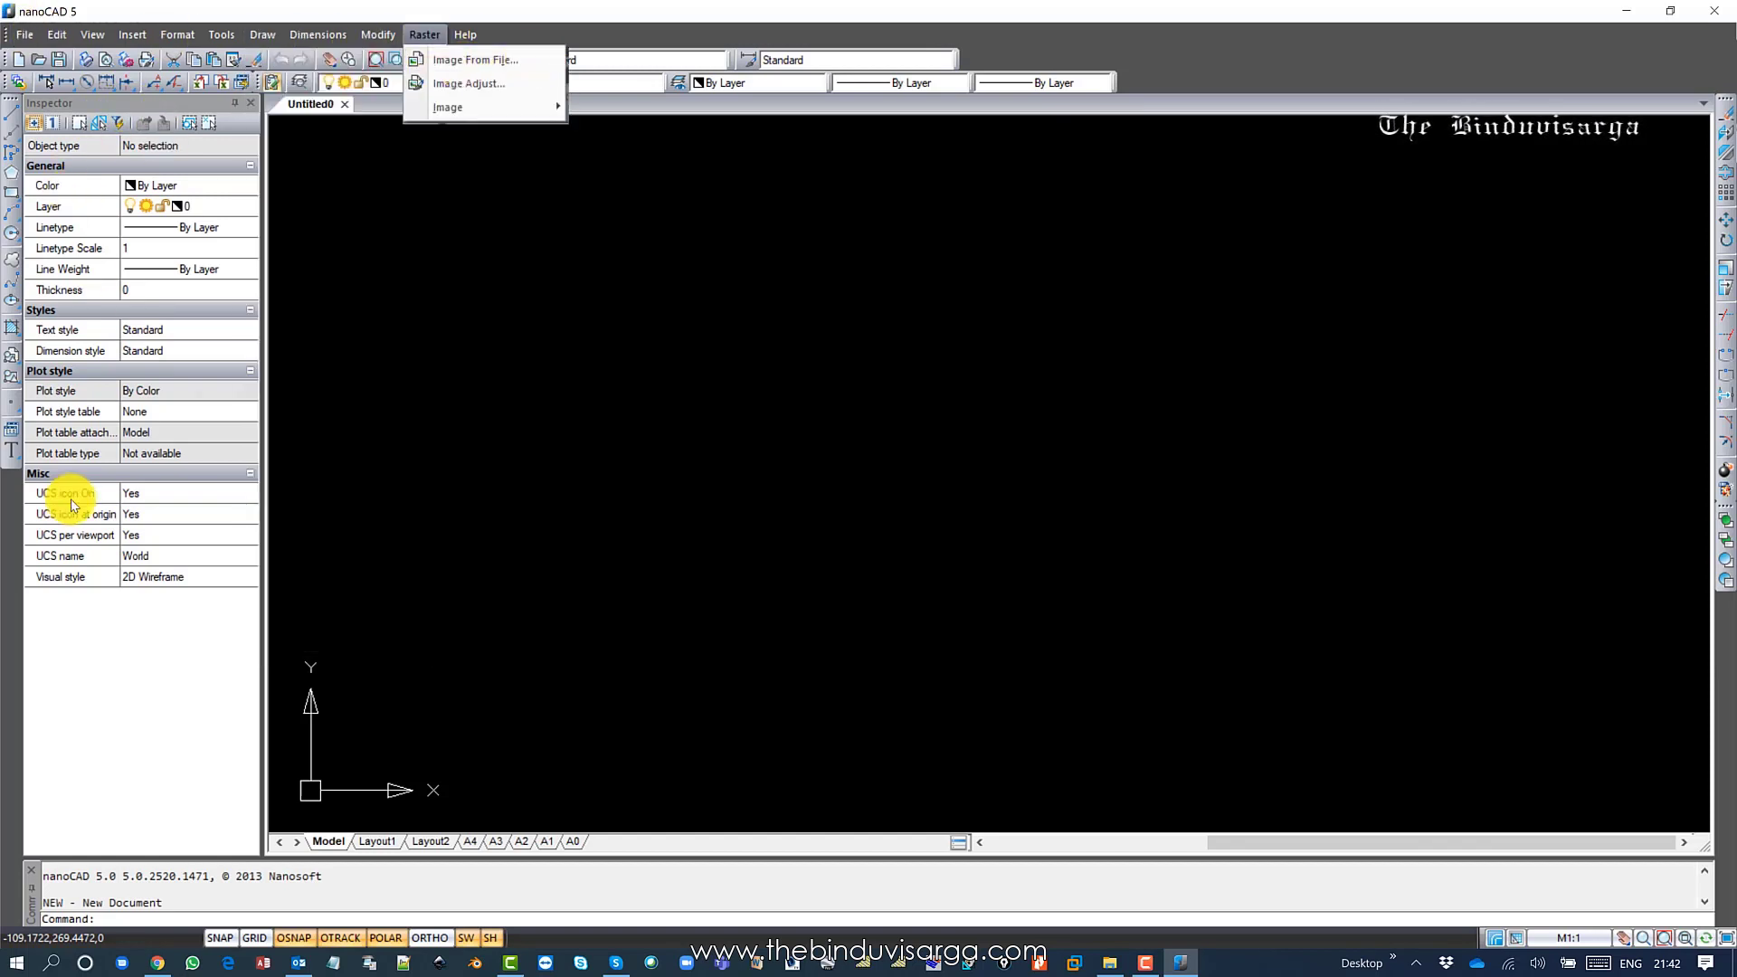
left_click(368, 845)
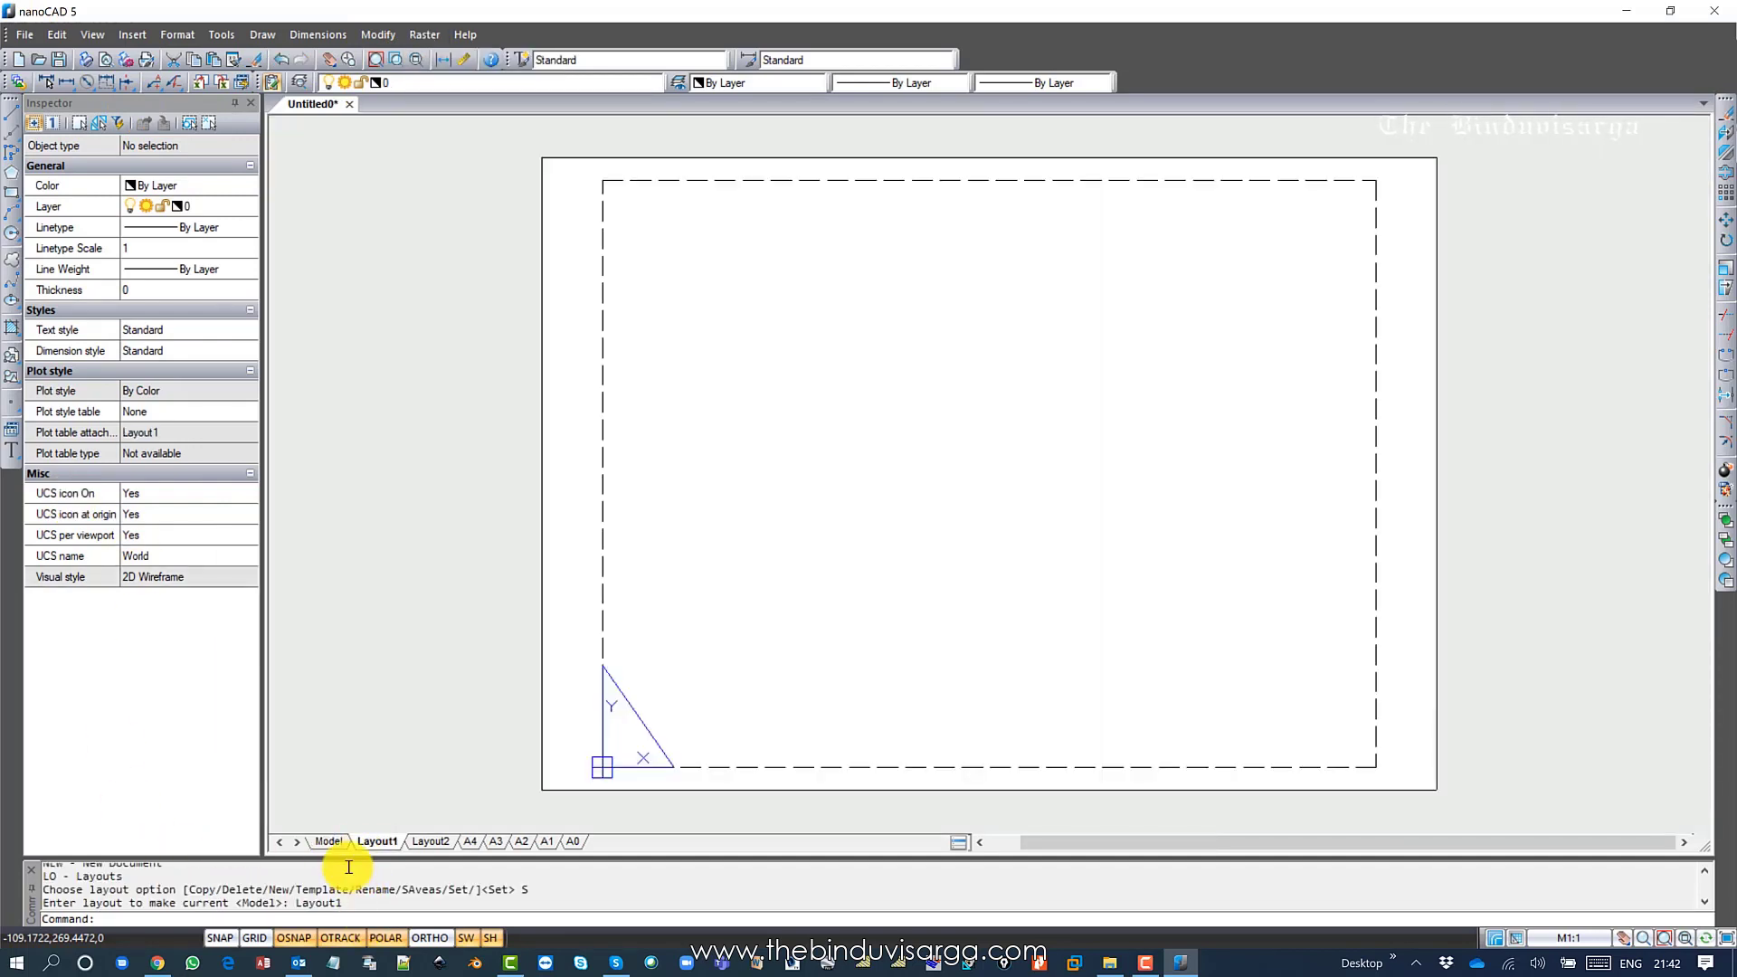
left_click(328, 841)
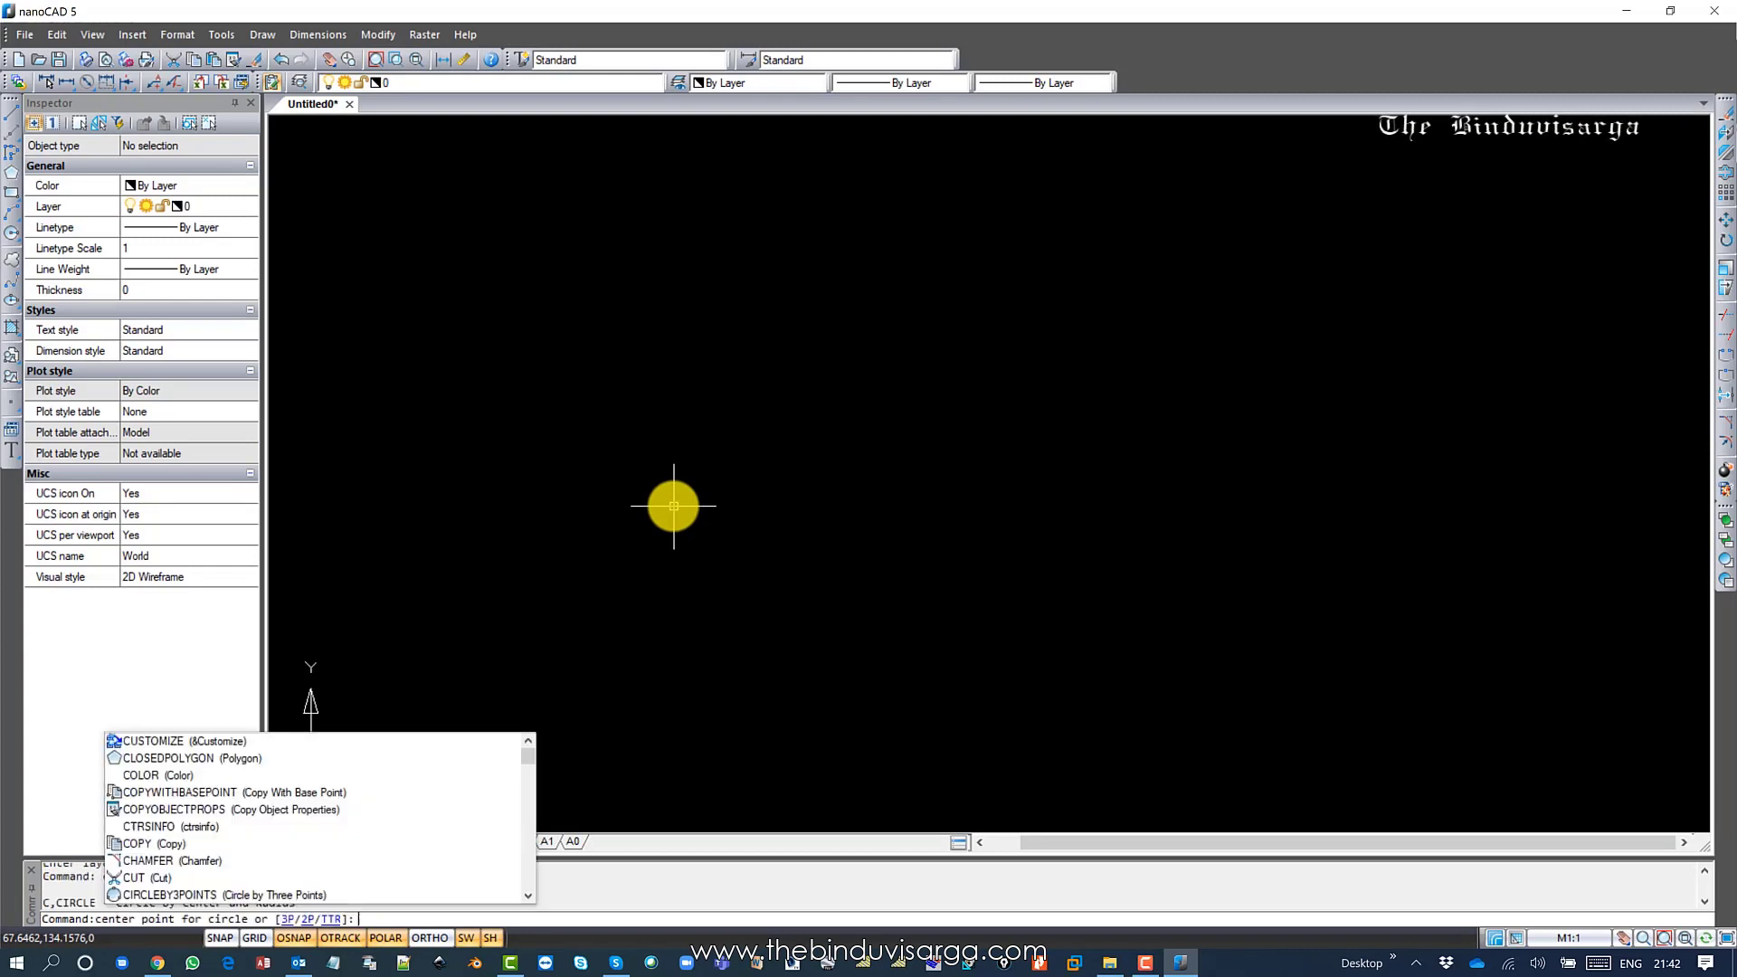
Draw a test circle in Model space with the C command.
type("c")
key("Return")
left_click(692, 412)
left_click(724, 530)
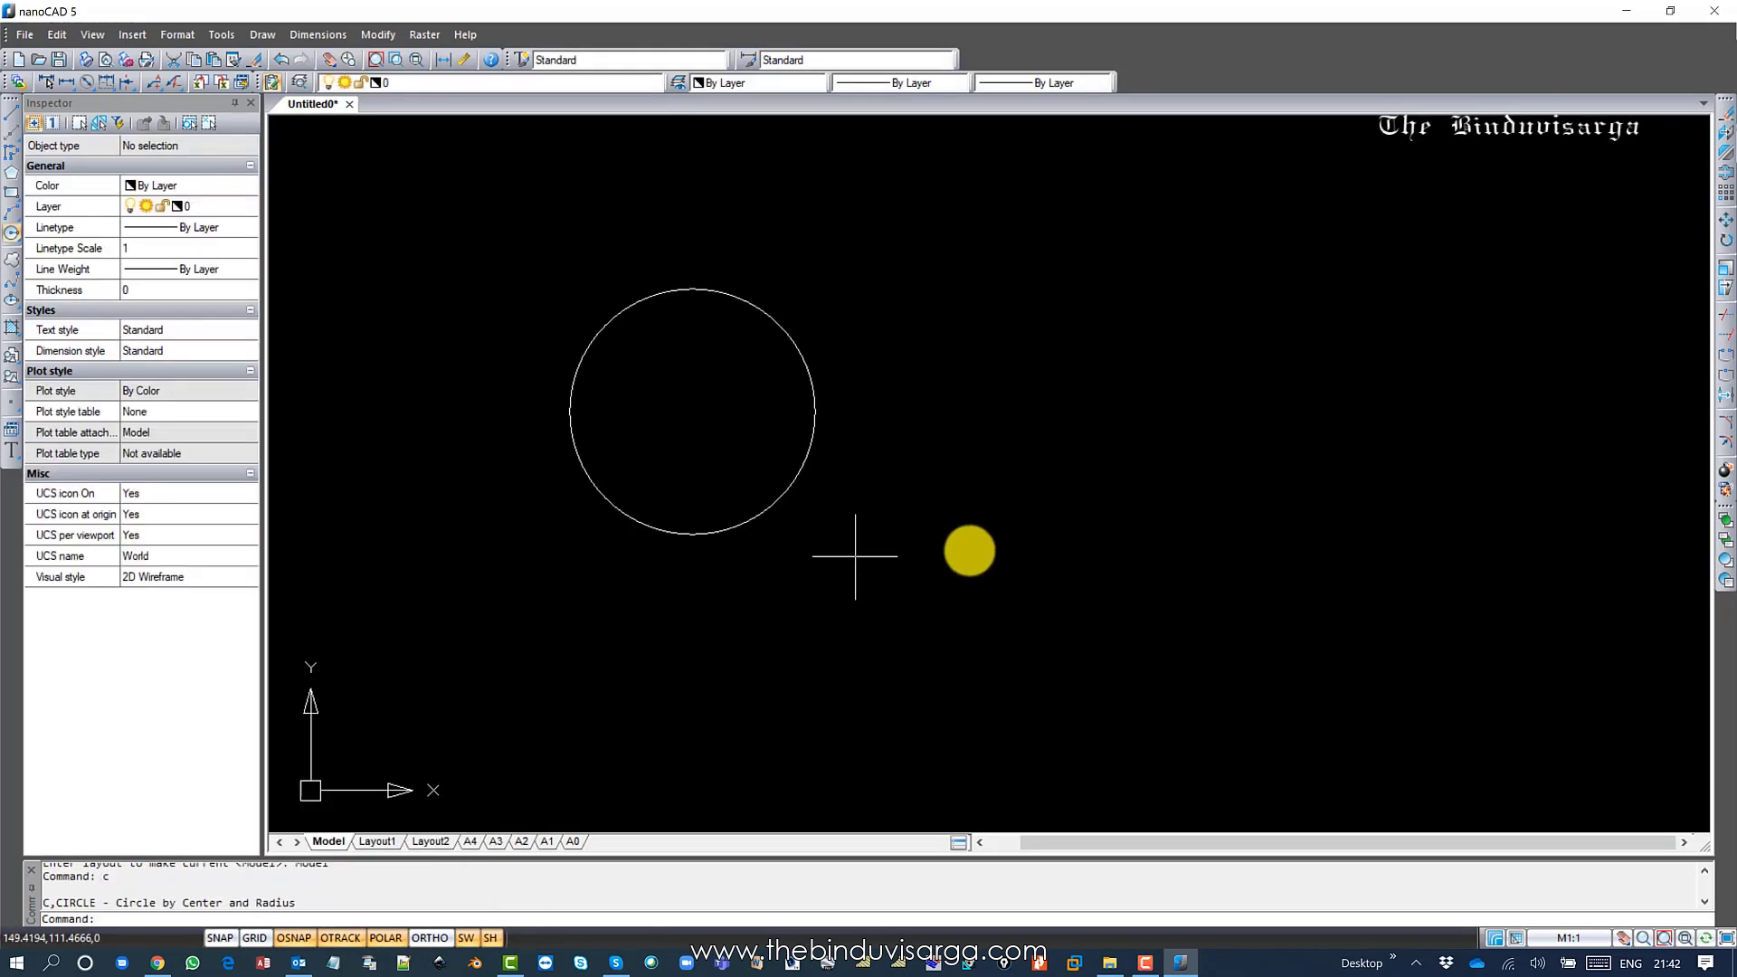
Draw a diagonal test line with the L command, then select everything in the drawing.
type("l")
key("Return")
left_click(1183, 411)
left_click(938, 628)
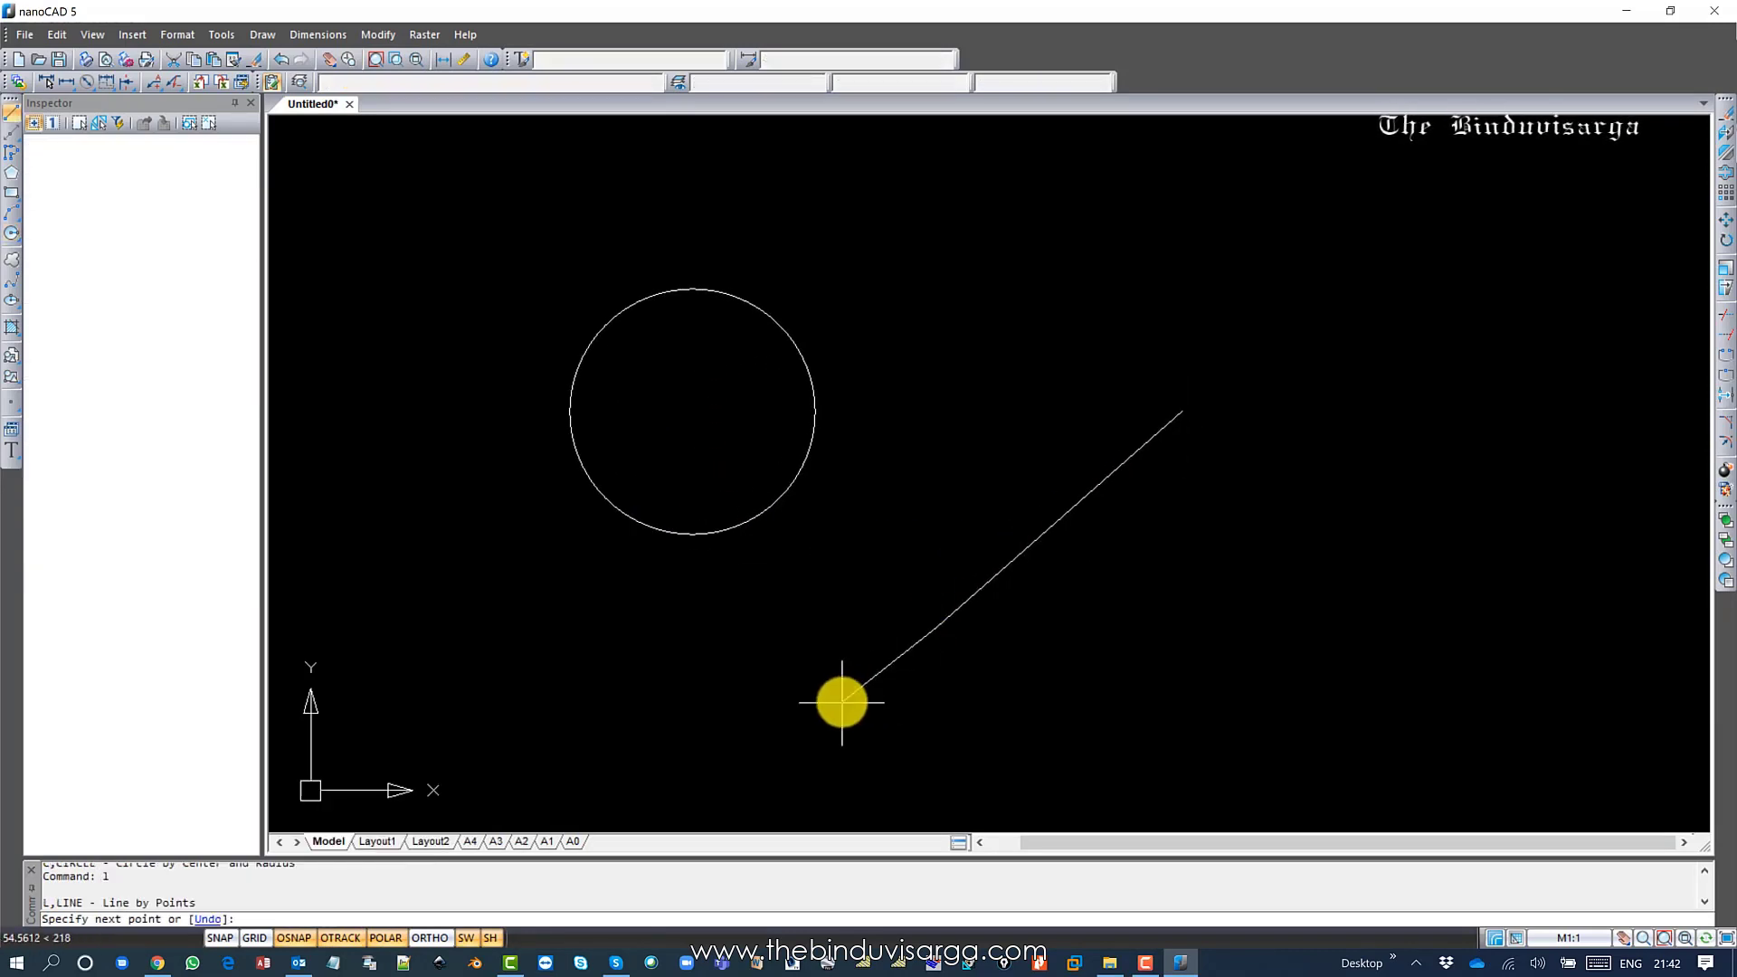
key("Return")
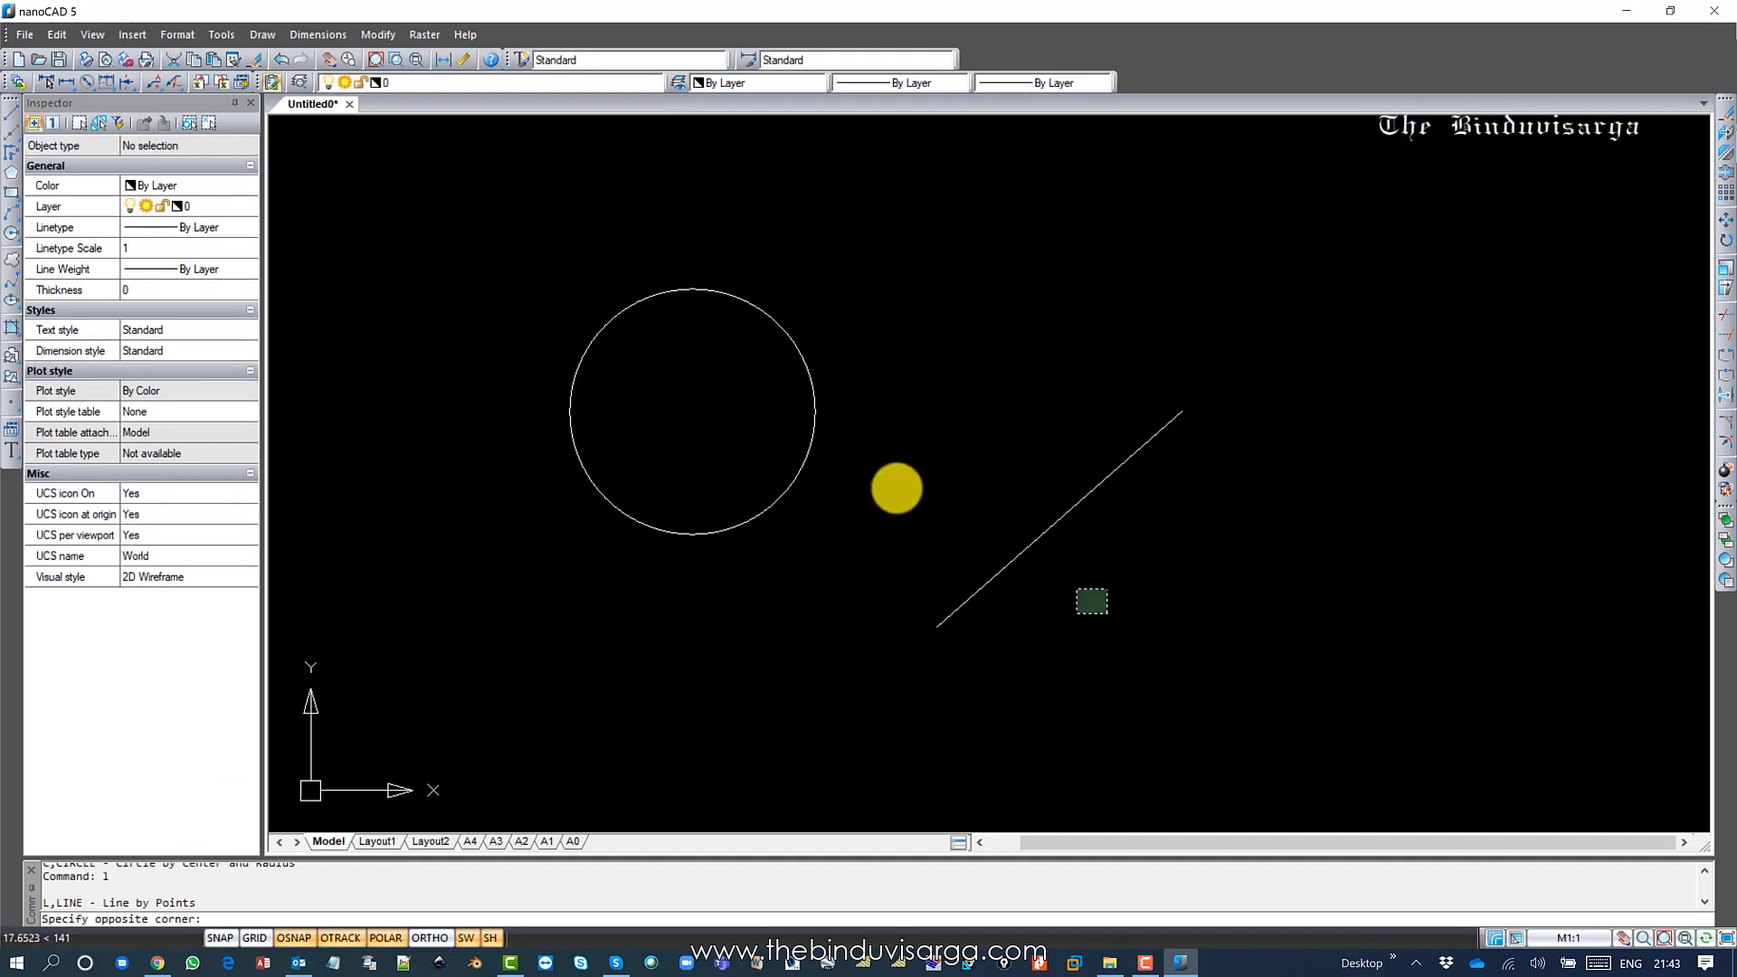
key("ctrl+a")
type("e")
key("Return")
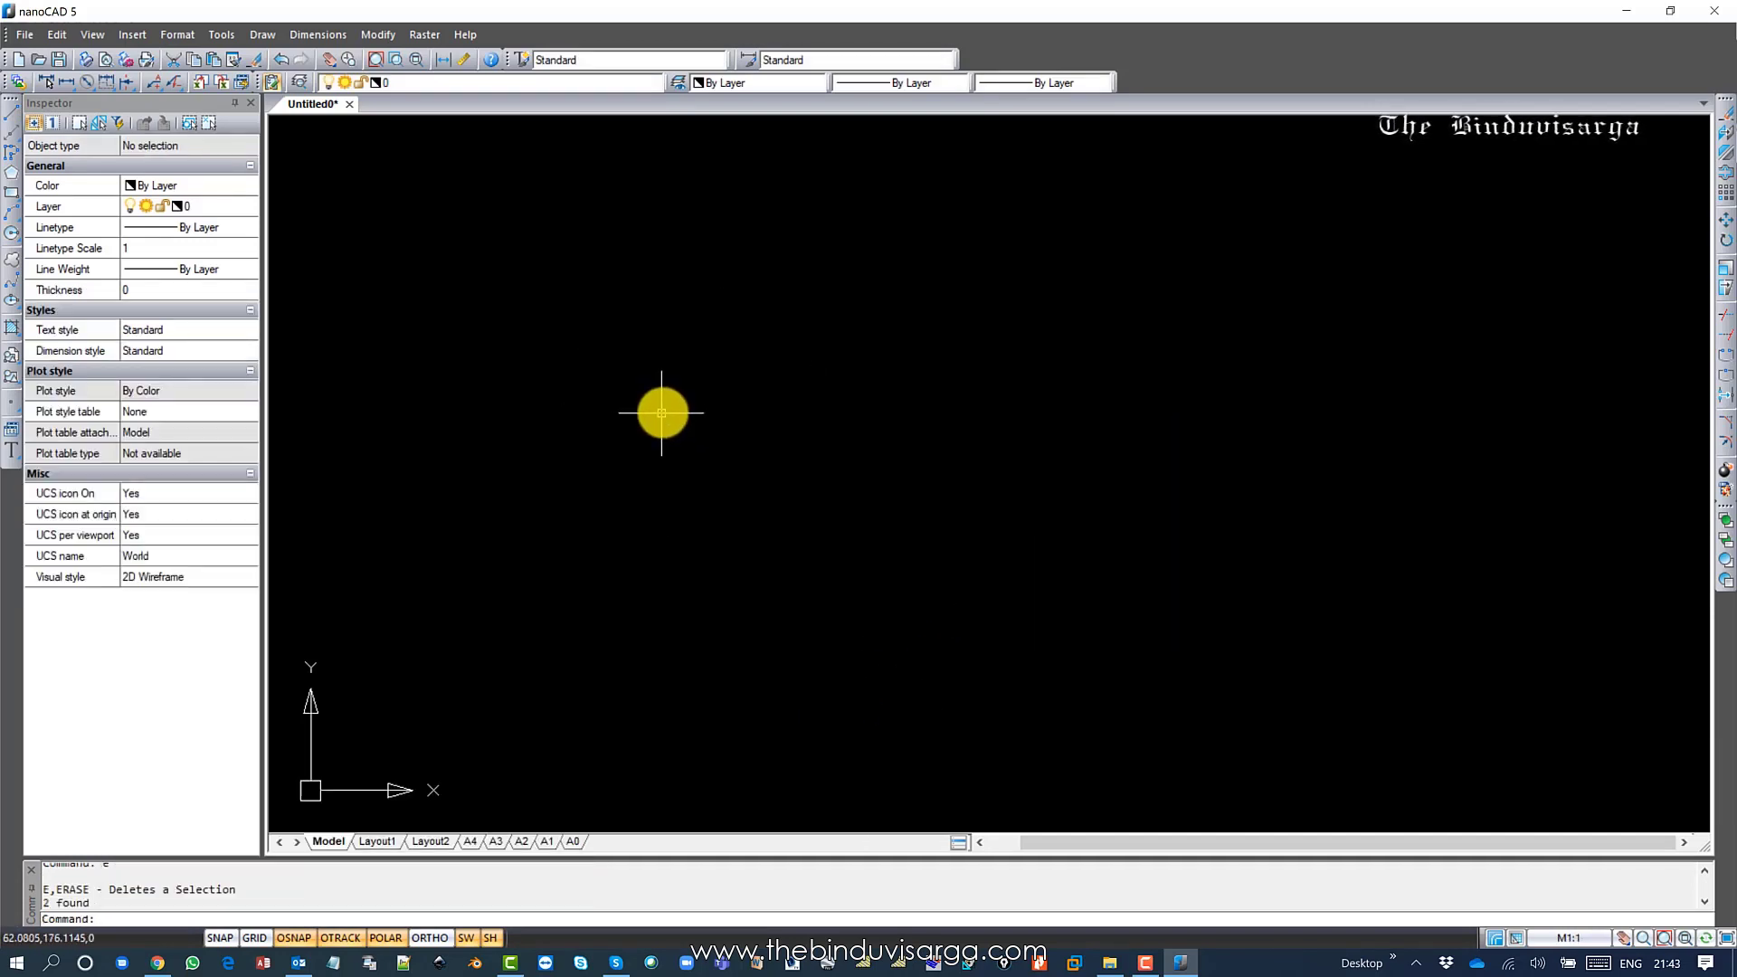
mouse_move(663, 404)
middle_mouse_down()
mouse_move(814, 387)
mouse_move(698, 478)
middle_mouse_up()
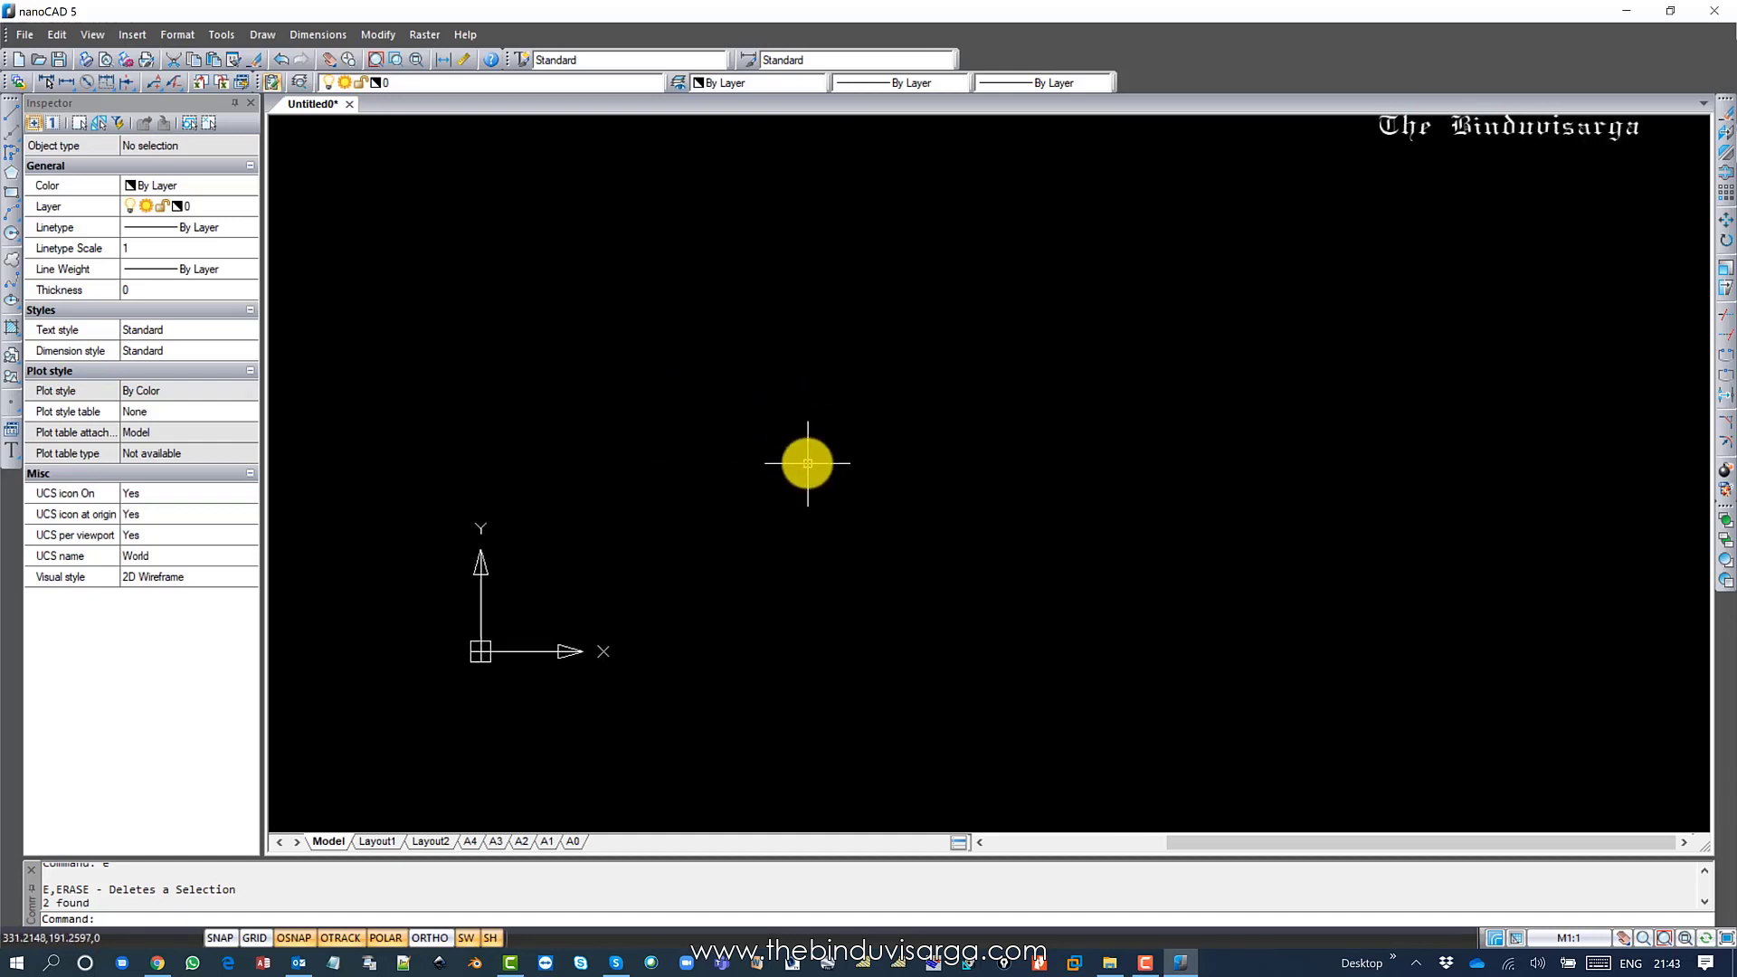
middle_click_drag(861, 450, 762, 502)
middle_click_drag(702, 453, 702, 470)
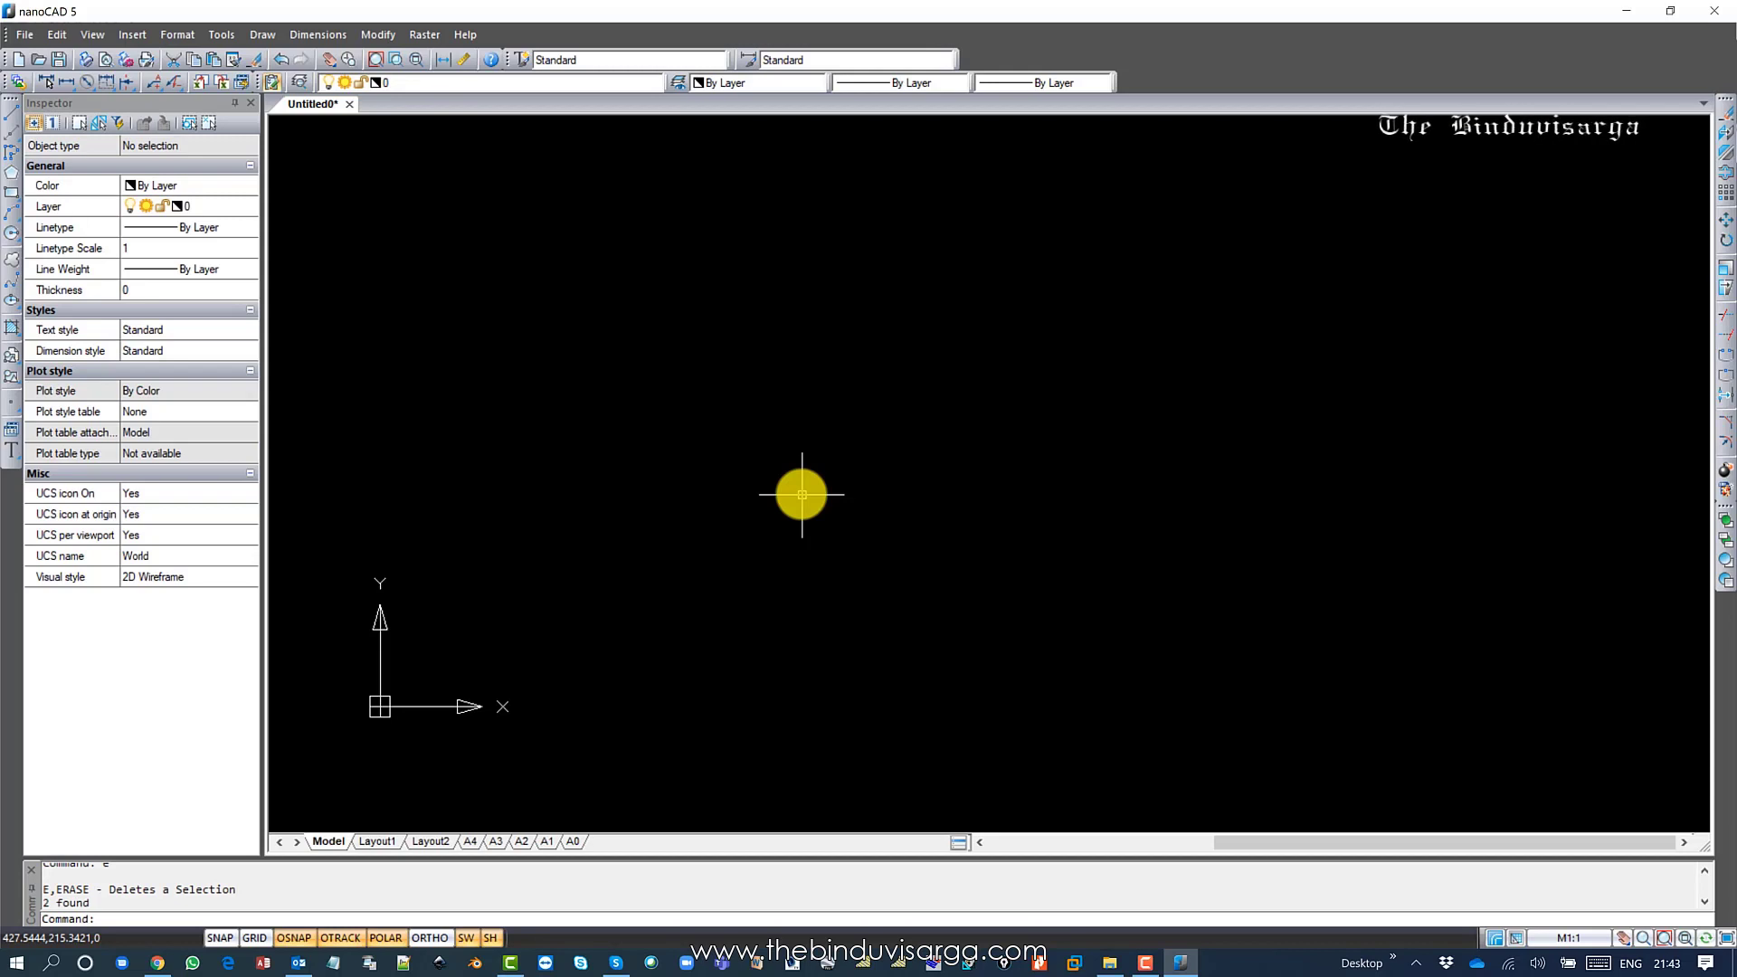